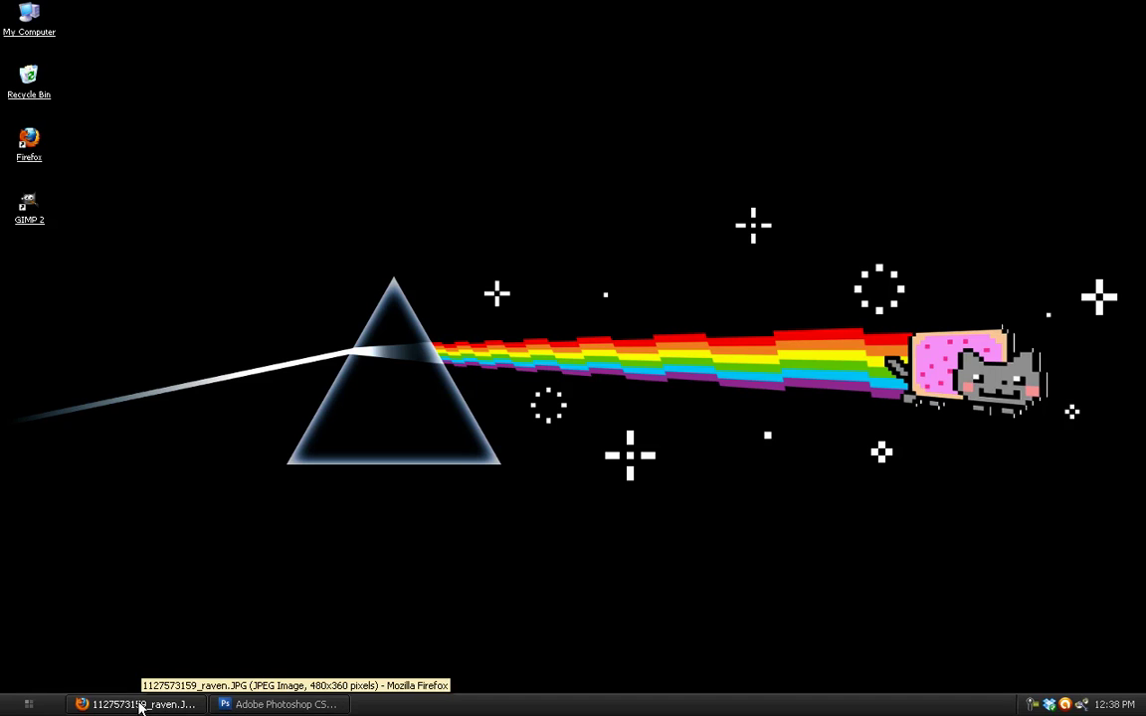
Step: View the raven reference picture in Firefox, switch back to Photoshop and undo the finished effect on the golfer photo
{"action": "left_click", "coordinate": [141, 705]}
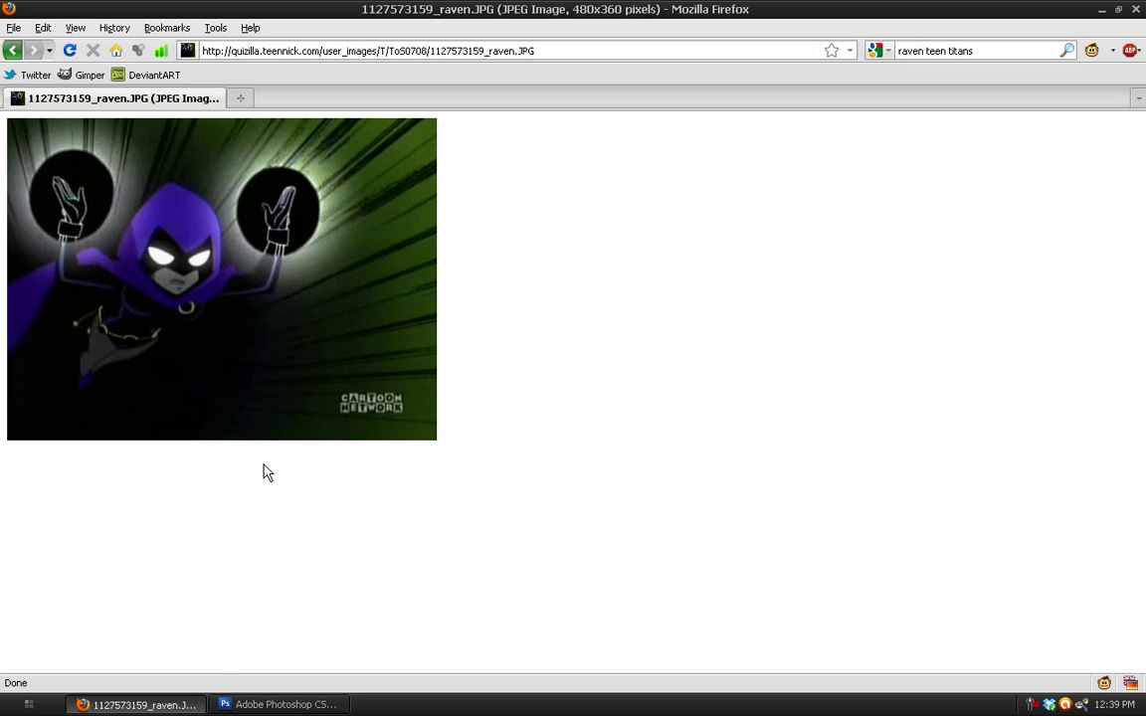
{"action": "left_click", "coordinate": [316, 703]}
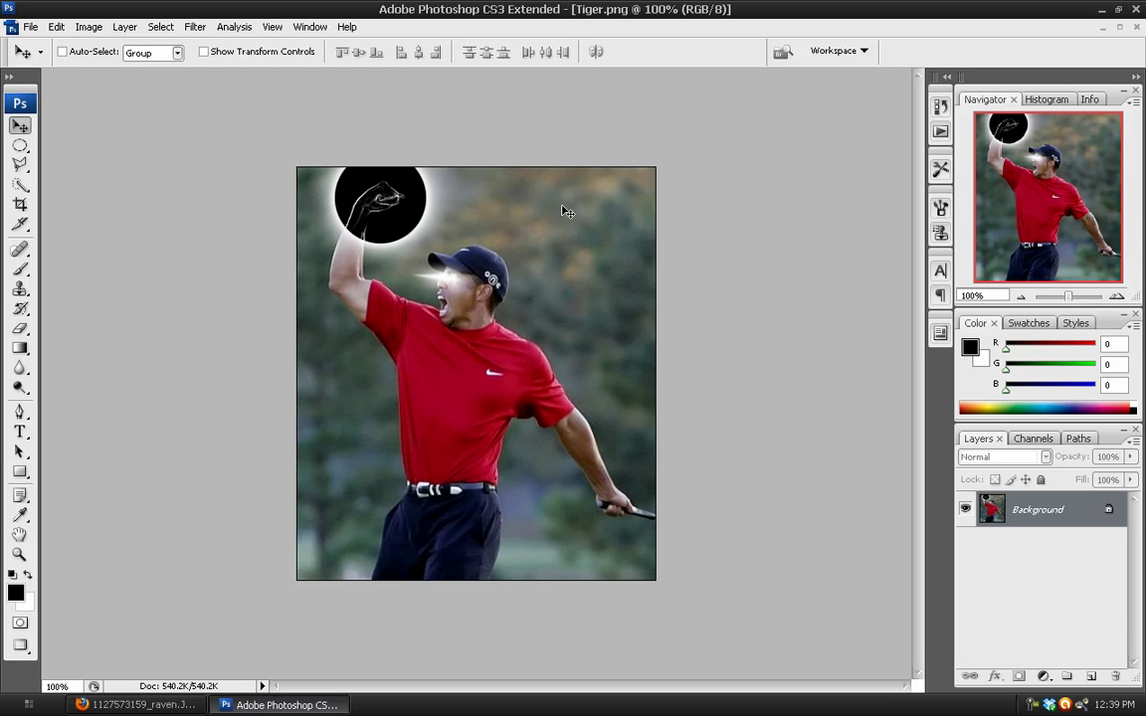
{"action": "key", "text": "ctrl+z"}
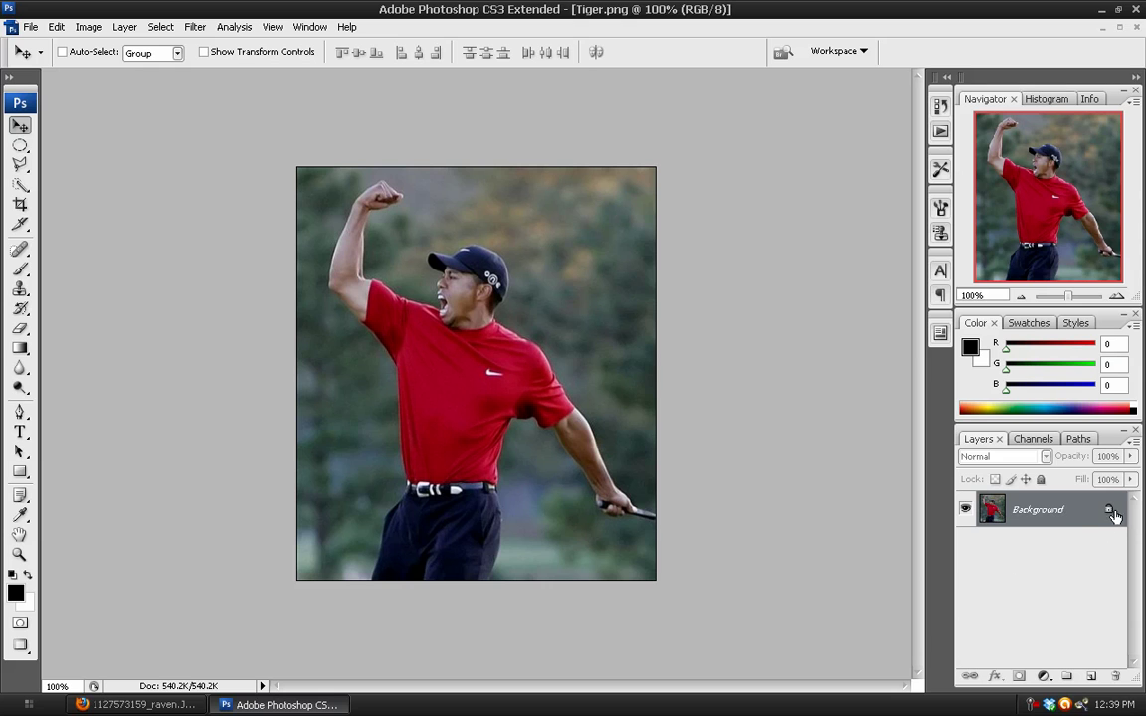
Step: Unlock the Background layer of the golfer photo and duplicate it
{"action": "left_click_drag", "start_coordinate": [1110, 513], "coordinate": [1114, 674]}
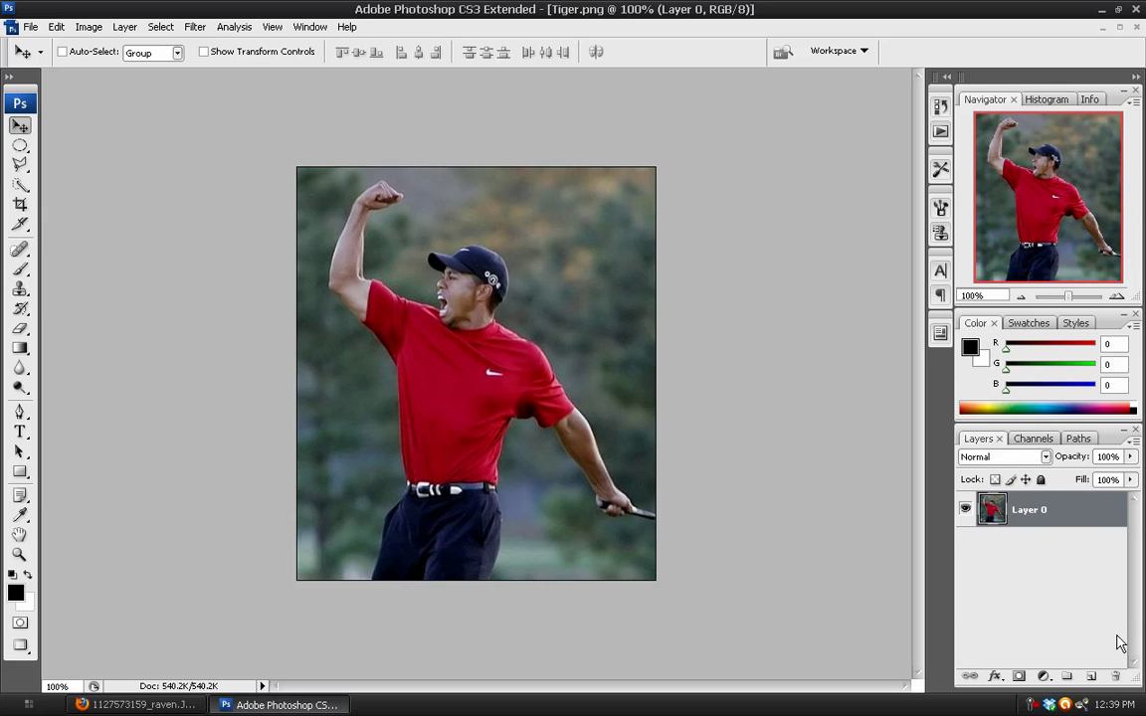
{"action": "key", "text": "ctrl+j"}
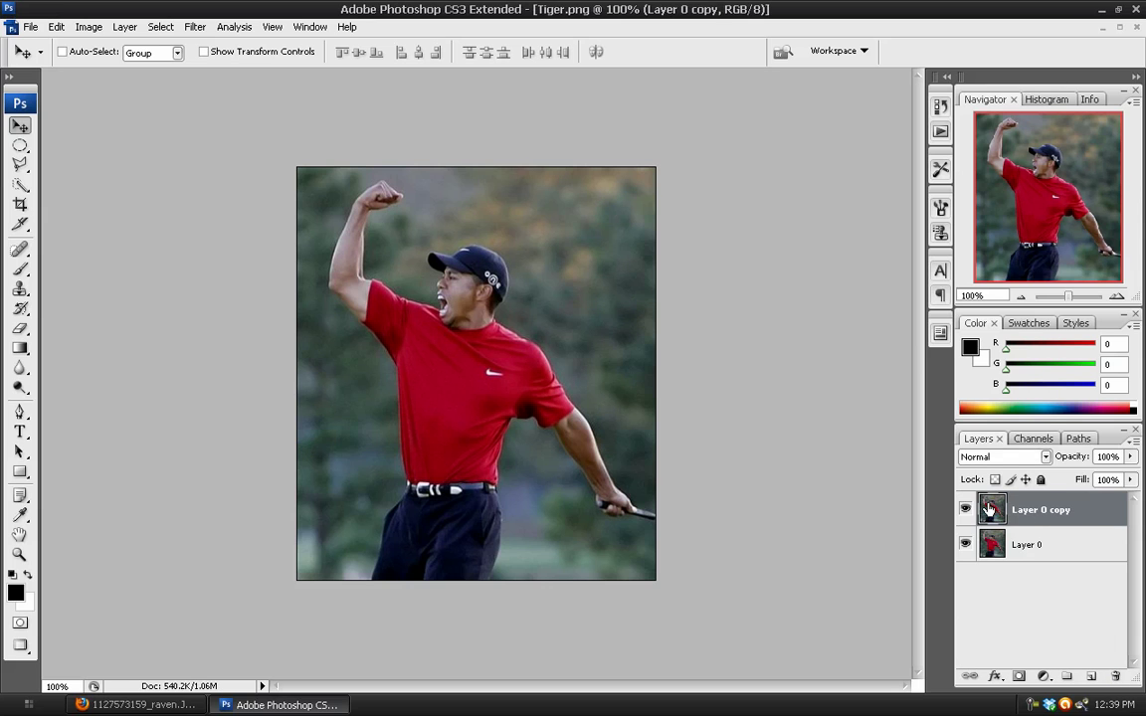
Step: Desaturate the duplicated layer to remove its colour
{"action": "left_click", "coordinate": [88, 27]}
{"action": "mouse_move", "coordinate": [189, 72]}
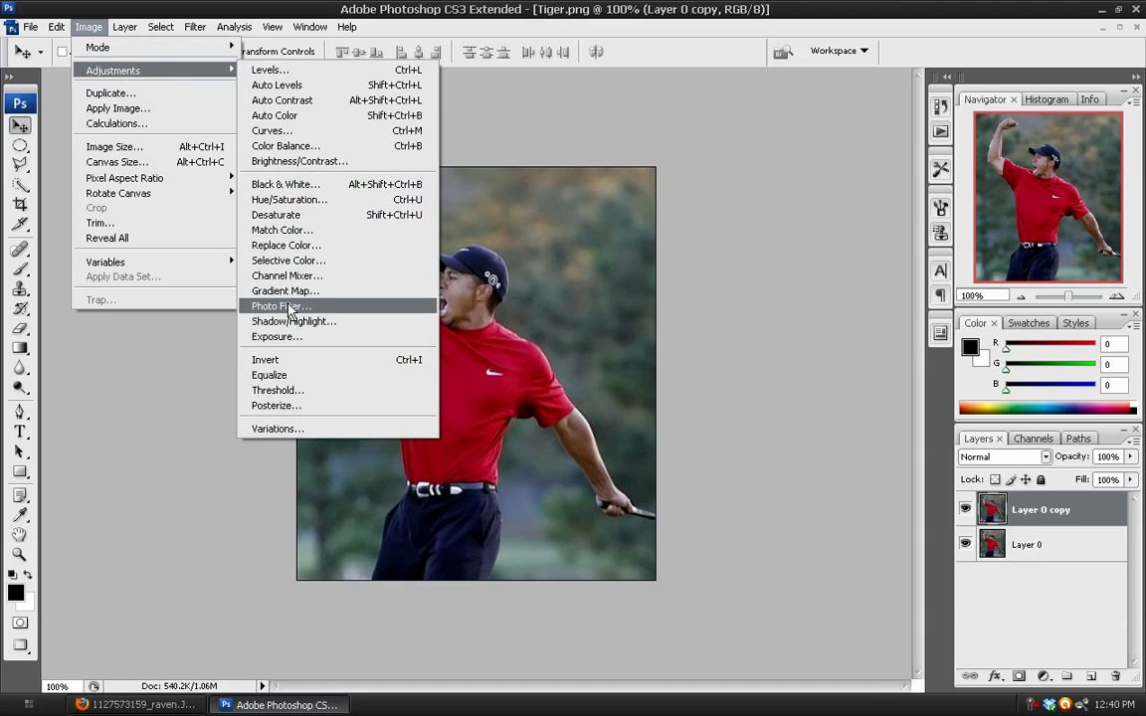
{"action": "left_click", "coordinate": [275, 215]}
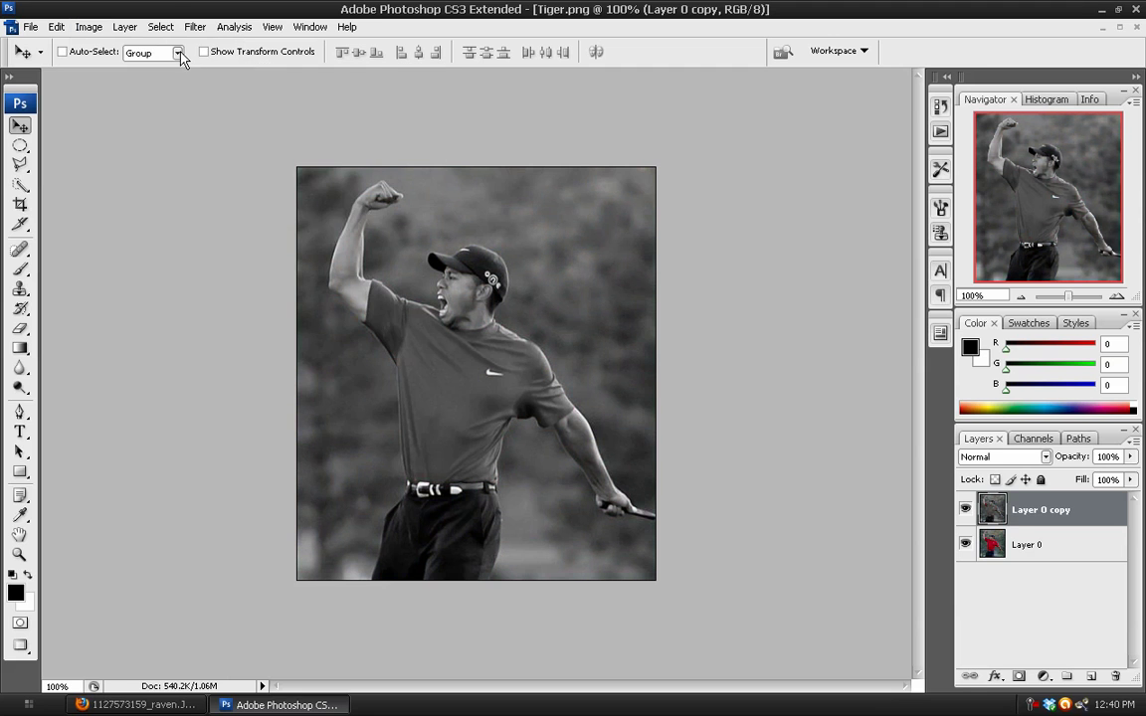
Step: Open the Glowing Edges filter for the desaturated copy, compare the preview with the filter off, and check the reference picture in Firefox
{"action": "left_click", "coordinate": [194, 27]}
{"action": "mouse_move", "coordinate": [299, 314]}
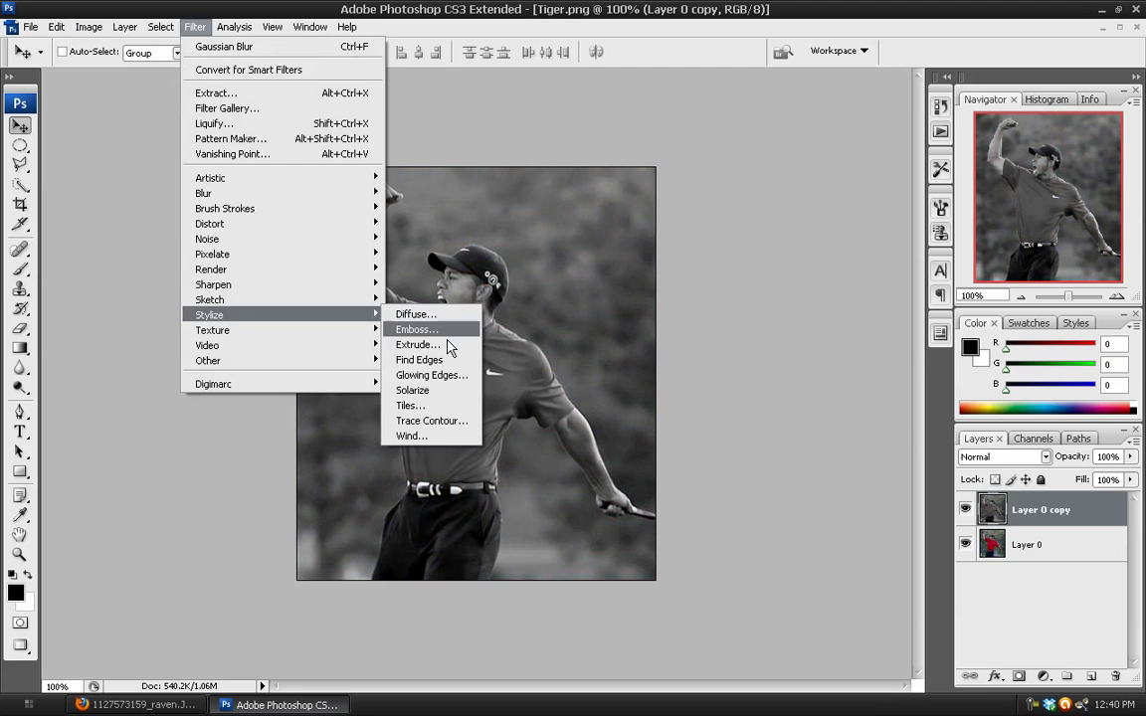
{"action": "left_click", "coordinate": [433, 375]}
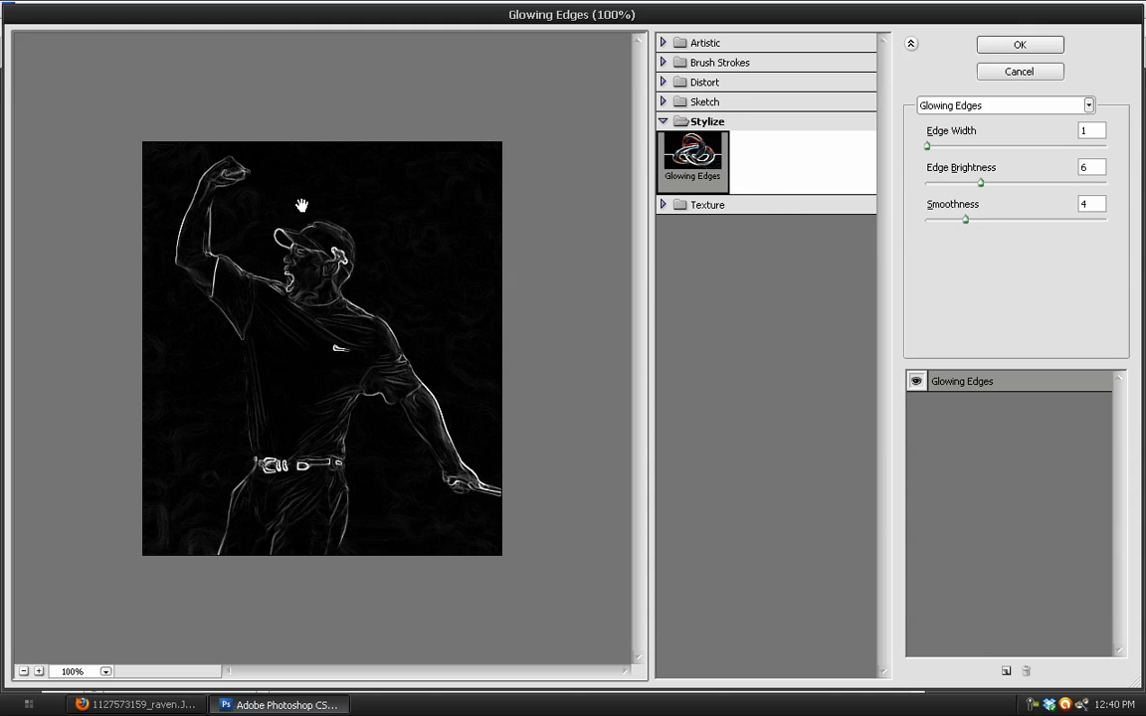
{"action": "left_click", "coordinate": [917, 382]}
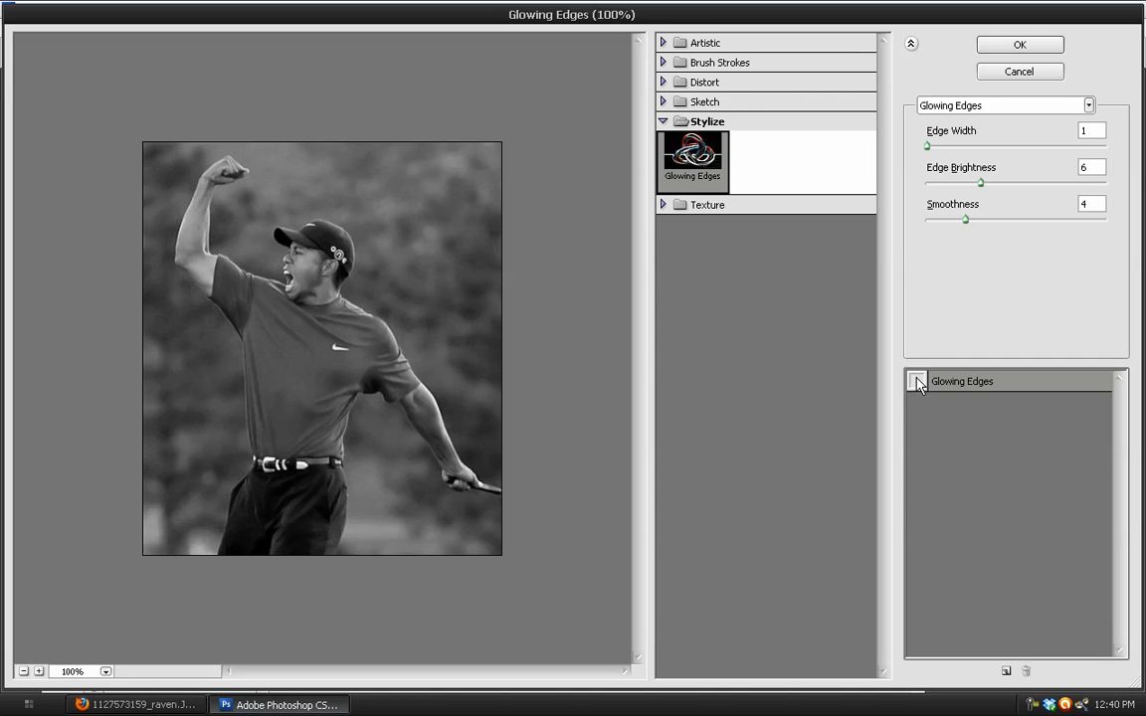
{"action": "left_click", "coordinate": [917, 382]}
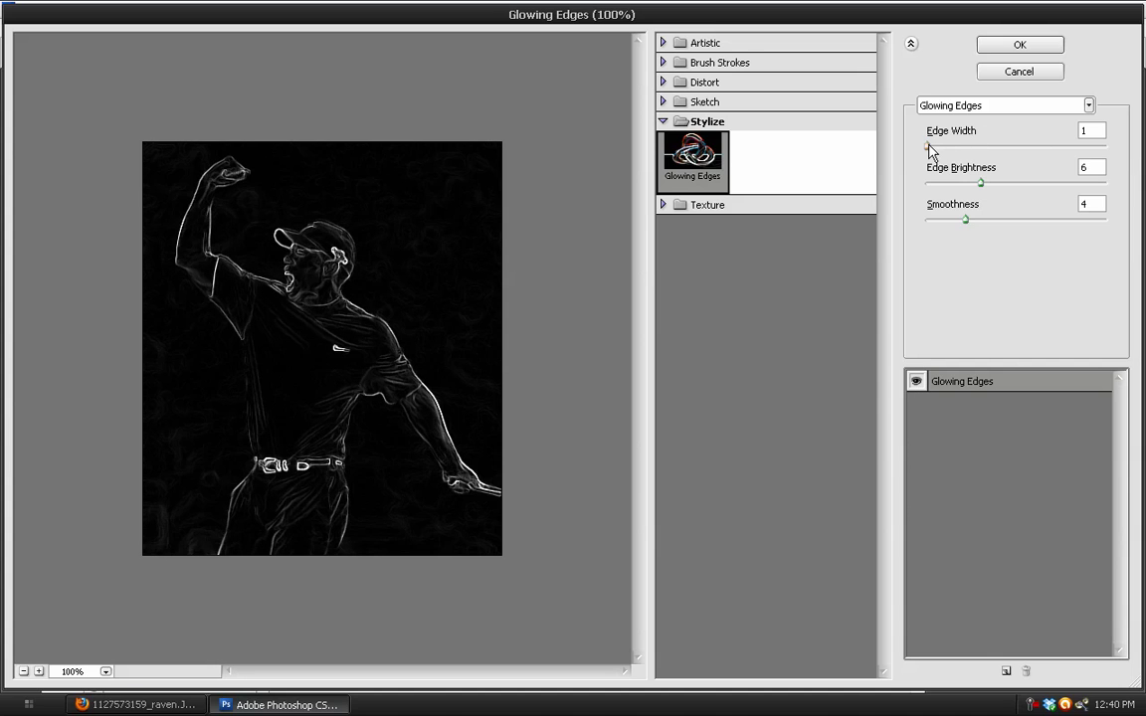
{"action": "left_click", "coordinate": [139, 704]}
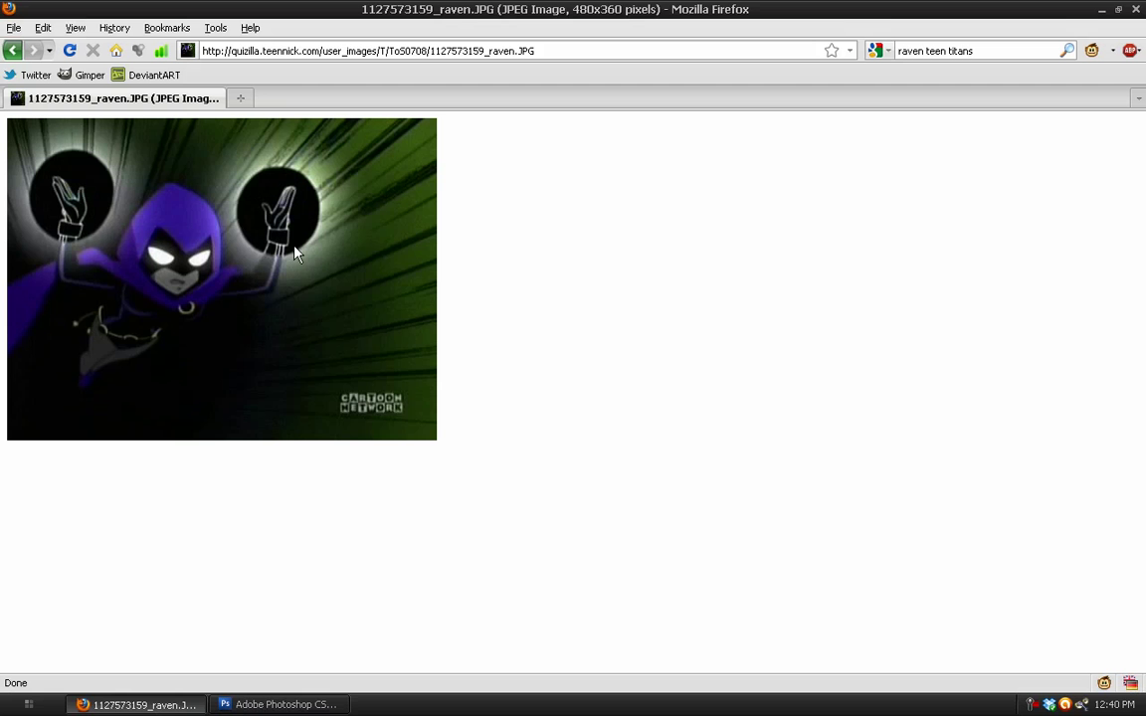
{"action": "left_click", "coordinate": [238, 704]}
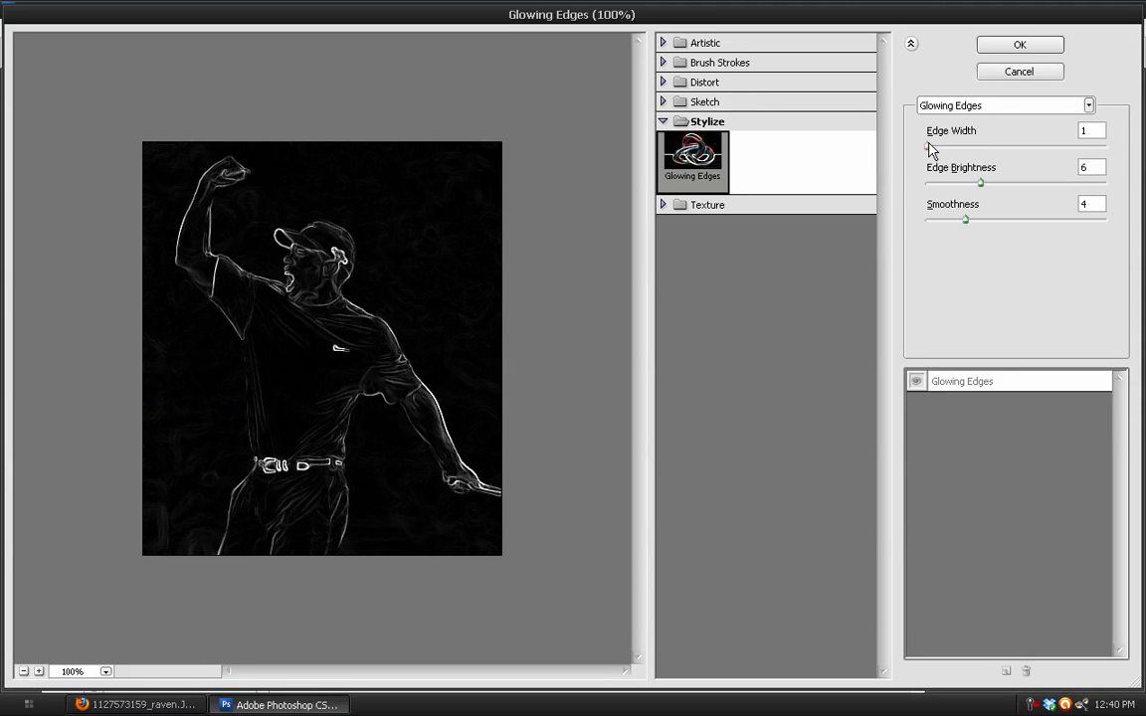
Step: Apply Glowing Edges with edge width 1, edge brightness 10 and smoothness 5, after trying both smoothness extremes
{"action": "mouse_move", "coordinate": [931, 148]}
{"action": "left_mouse_down"}
{"action": "mouse_move", "coordinate": [958, 149]}
{"action": "mouse_move", "coordinate": [918, 148]}
{"action": "left_mouse_up"}
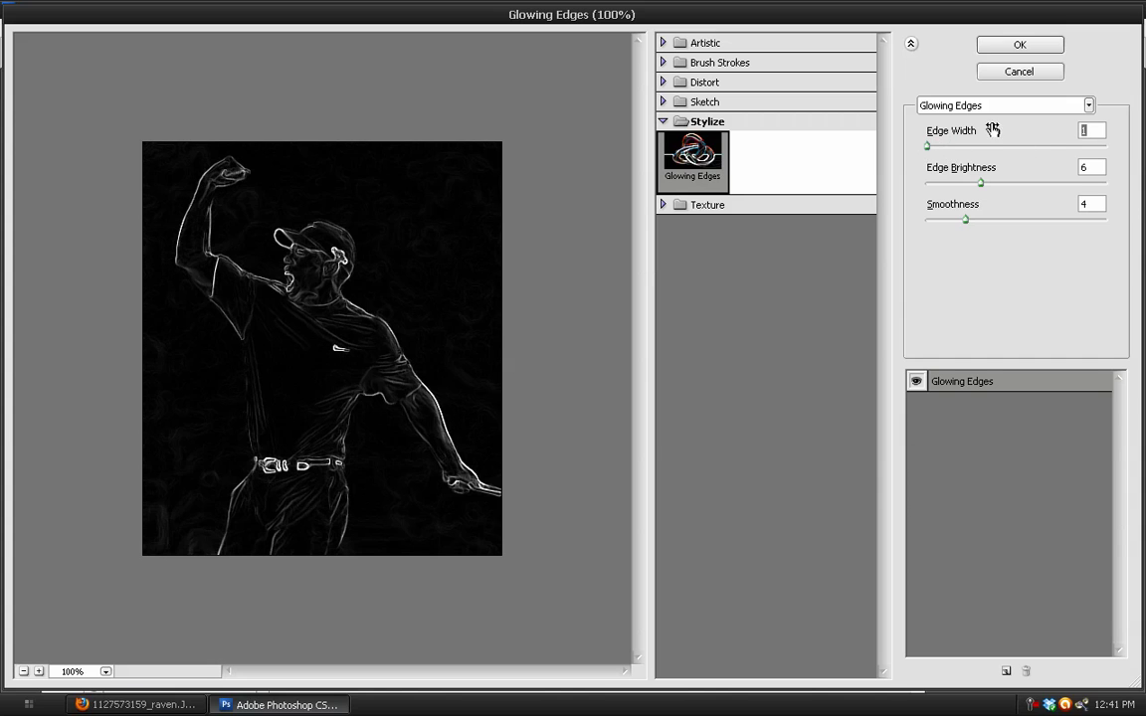
{"action": "left_click_drag", "start_coordinate": [981, 187], "coordinate": [1017, 189]}
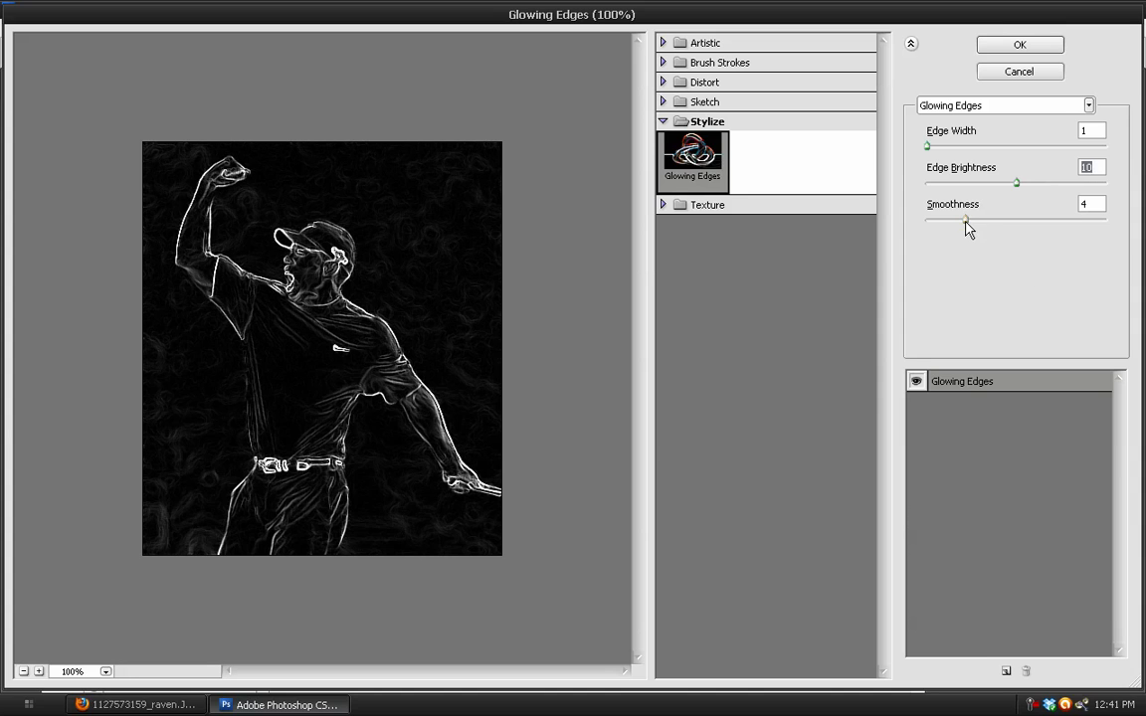
{"action": "left_click_drag", "start_coordinate": [968, 229], "coordinate": [1110, 235]}
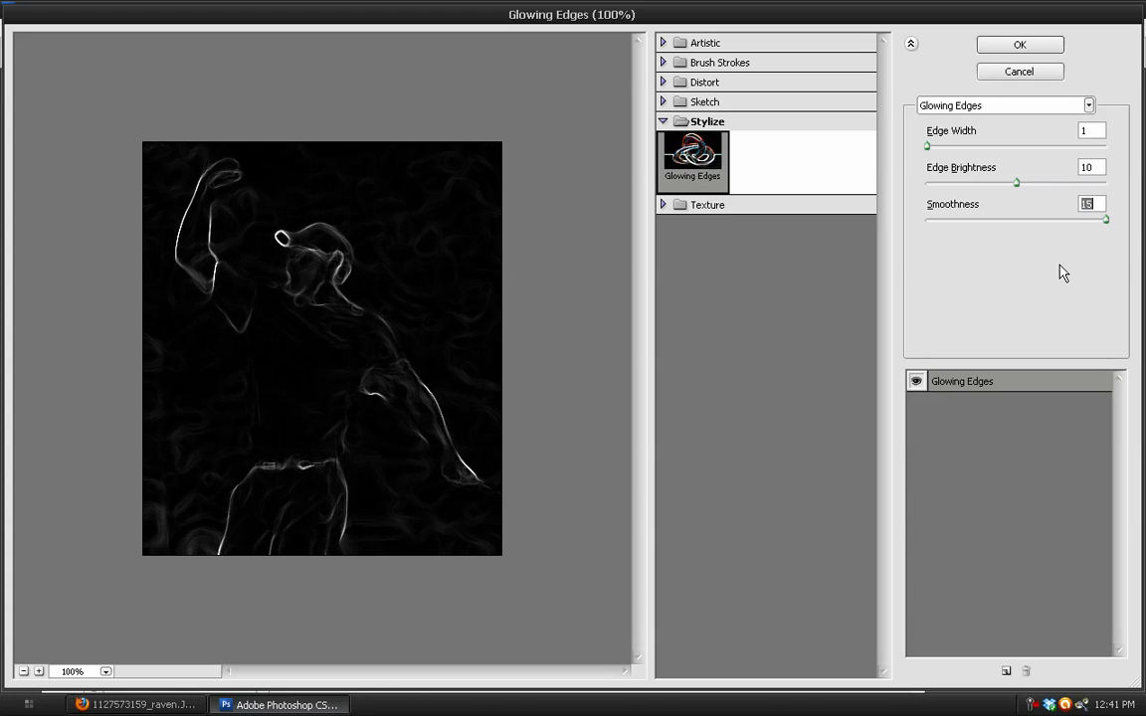
{"action": "left_click_drag", "start_coordinate": [1105, 220], "coordinate": [915, 224]}
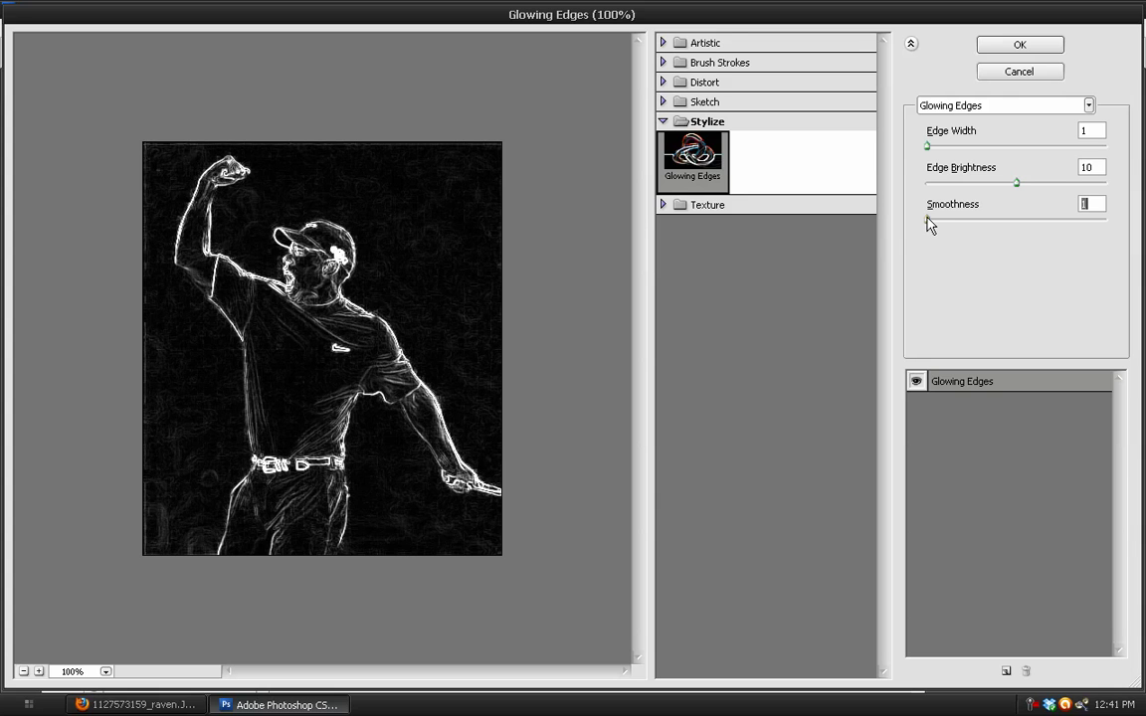
{"action": "left_click_drag", "start_coordinate": [933, 225], "coordinate": [975, 222]}
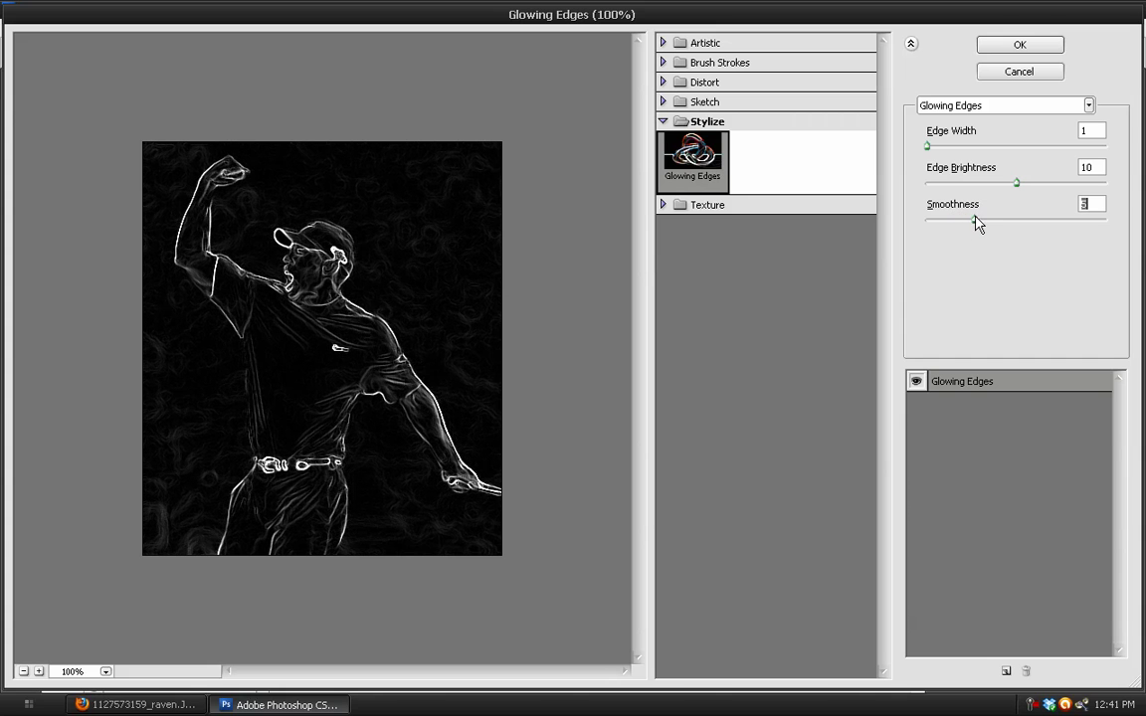
{"action": "left_click", "coordinate": [1020, 45]}
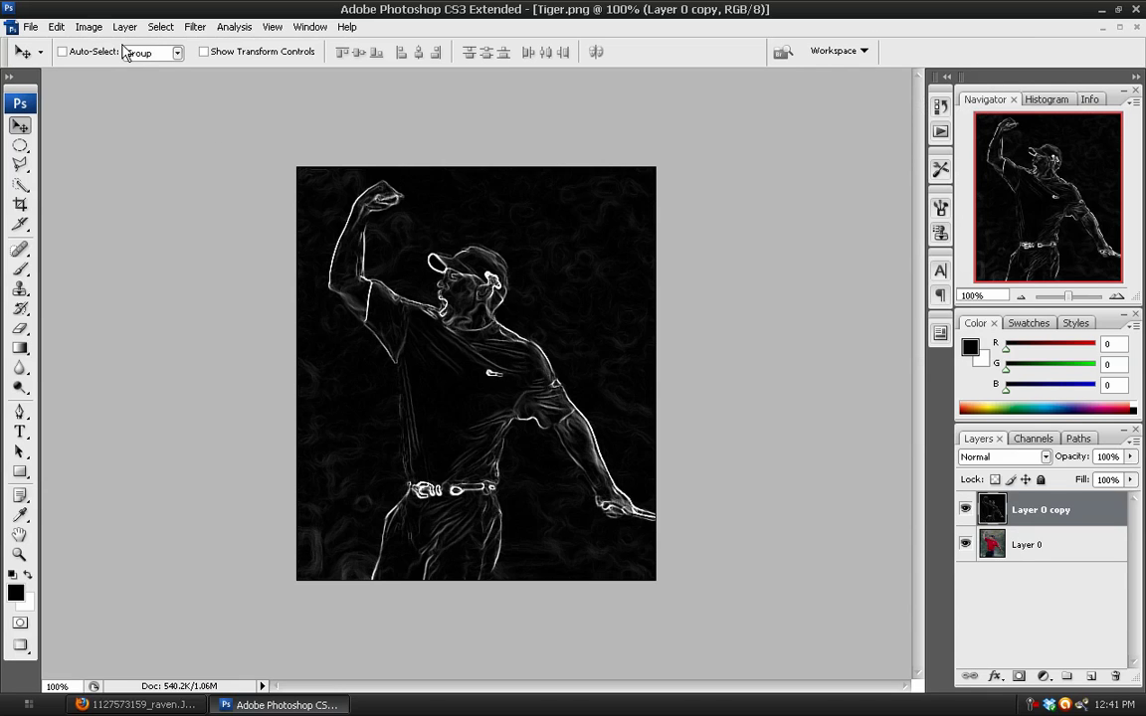
Step: Apply Levels to the edge layer with the black input level at 26 and the white input level at about 235
{"action": "left_click", "coordinate": [89, 27]}
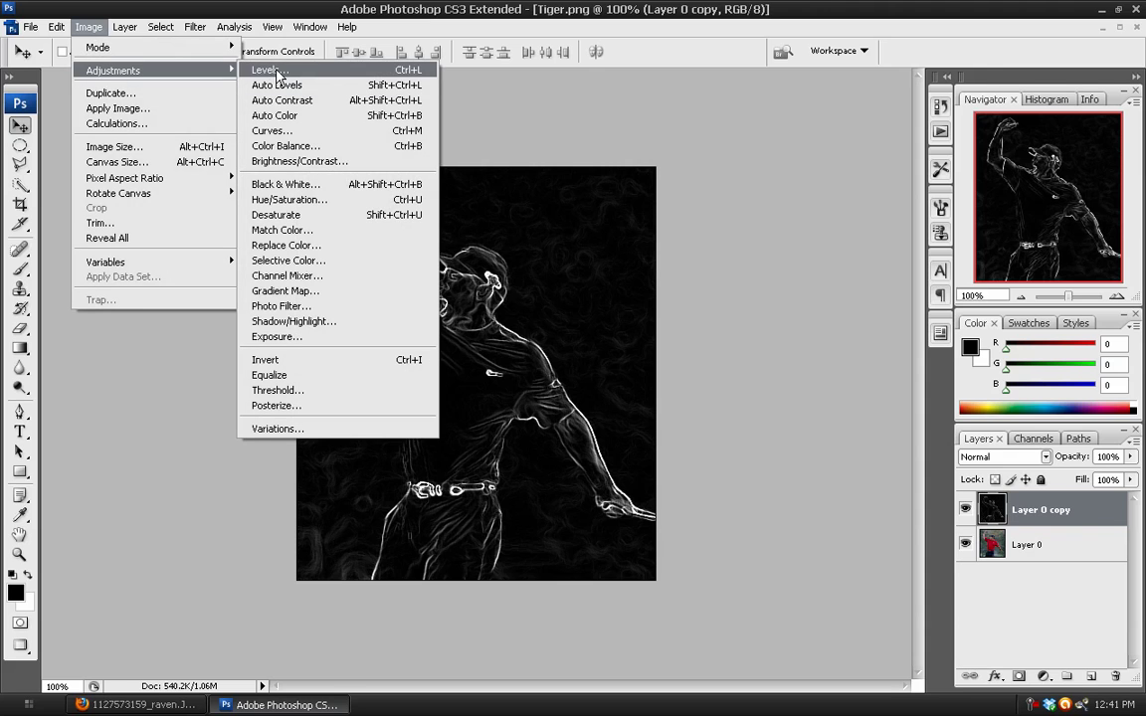
{"action": "left_click", "coordinate": [251, 72]}
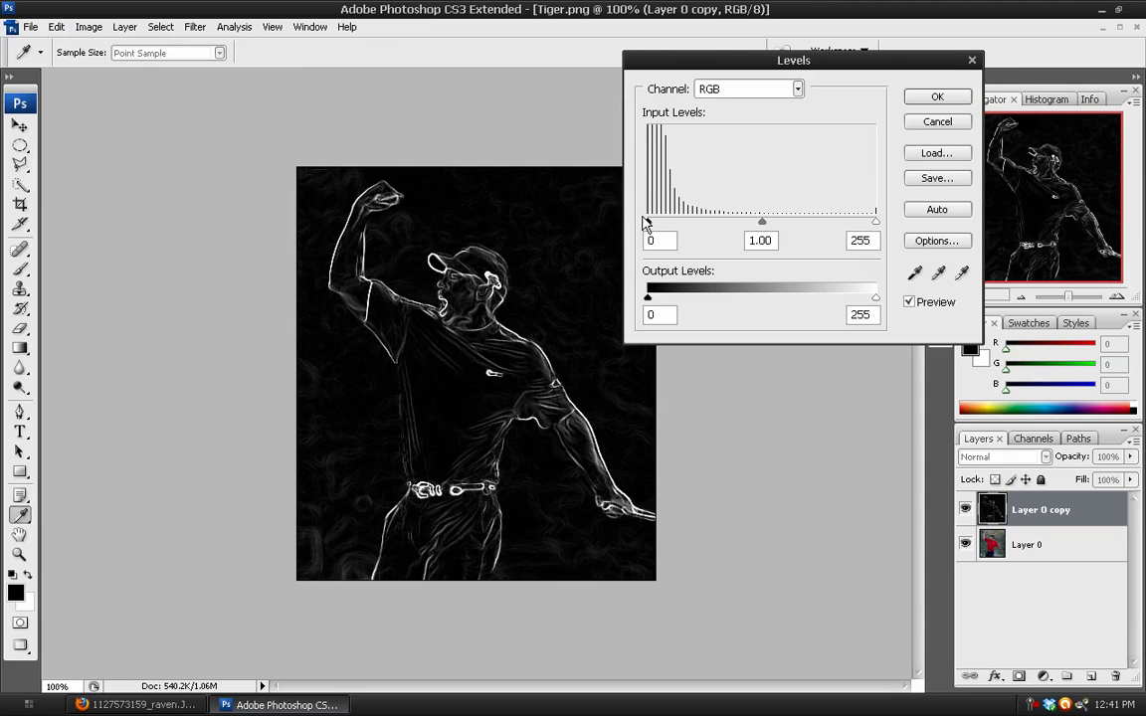
{"action": "mouse_move", "coordinate": [647, 225]}
{"action": "left_mouse_down"}
{"action": "mouse_move", "coordinate": [671, 227]}
{"action": "mouse_move", "coordinate": [647, 225]}
{"action": "left_mouse_up"}
{"action": "left_click_drag", "start_coordinate": [649, 223], "coordinate": [672, 228]}
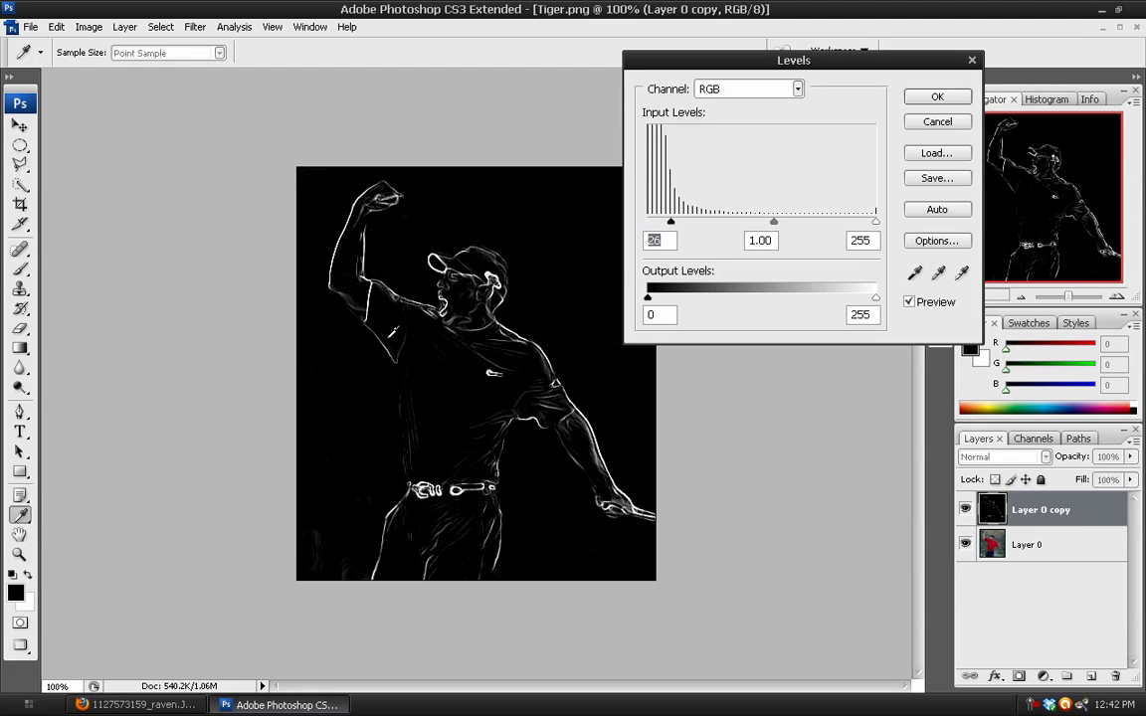
{"action": "left_click_drag", "start_coordinate": [875, 224], "coordinate": [858, 225]}
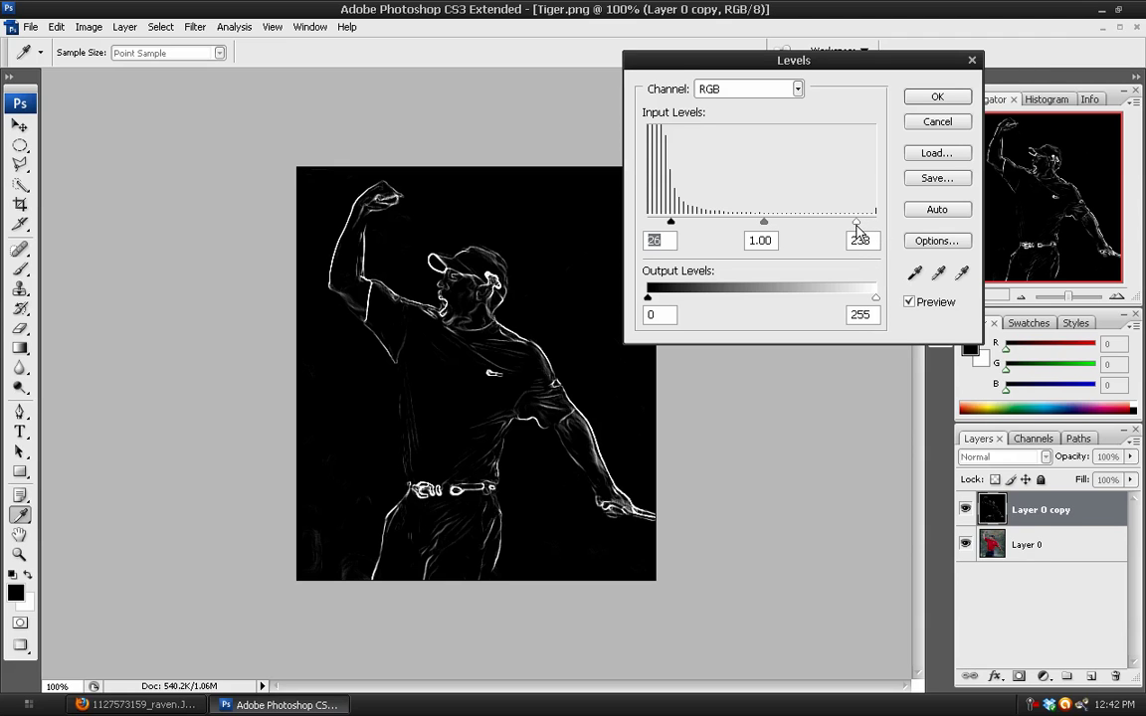
{"action": "left_click", "coordinate": [858, 225]}
{"action": "left_click", "coordinate": [937, 97]}
{"action": "key", "text": "v"}
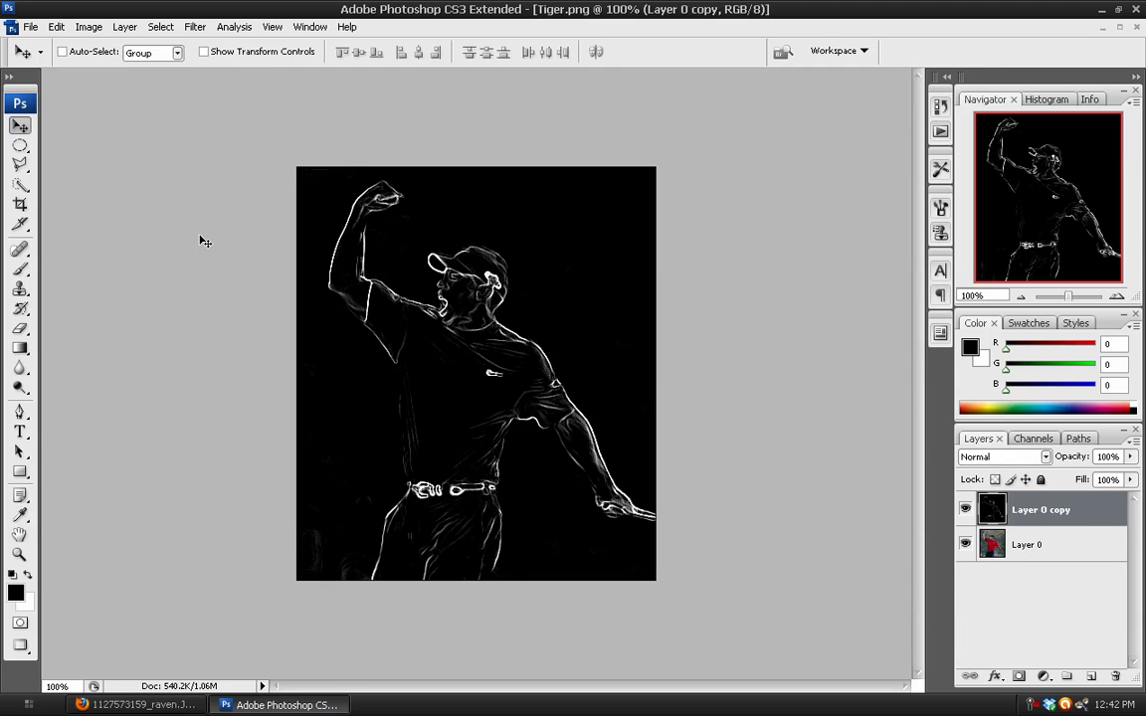
Step: Choose the Brush tool with a soft round 65 px tip at 0% hardness
{"action": "left_click", "coordinate": [21, 268]}
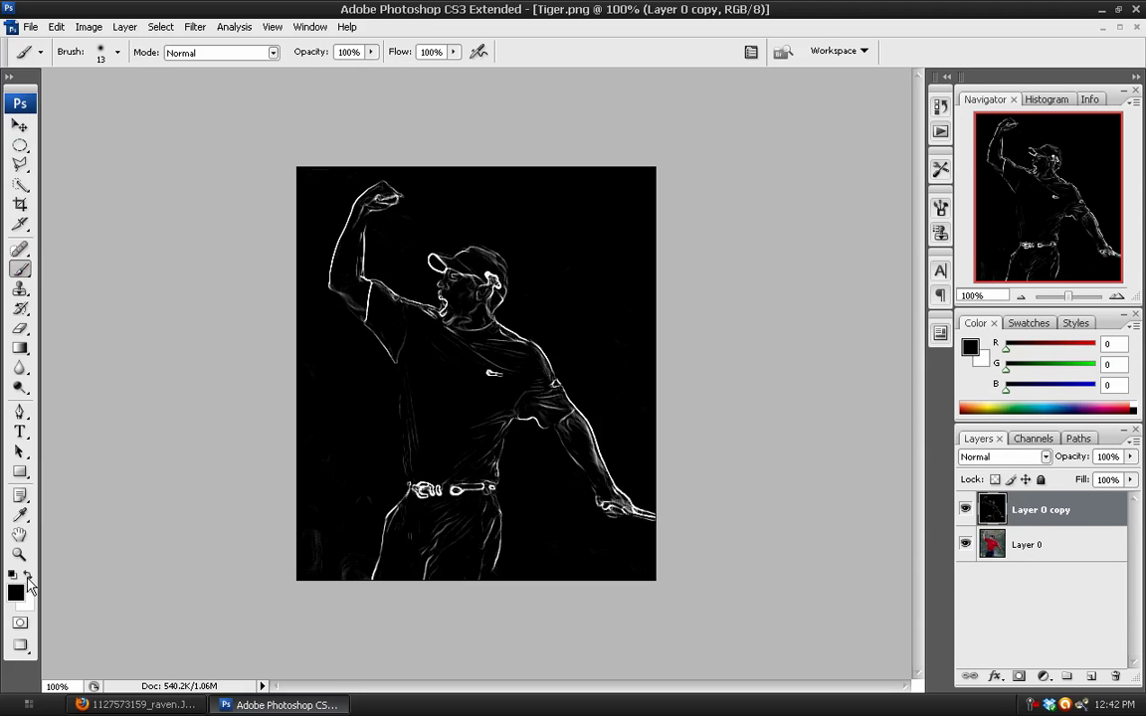
{"action": "left_click", "coordinate": [116, 52]}
{"action": "left_click", "coordinate": [62, 257]}
{"action": "left_click", "coordinate": [90, 250]}
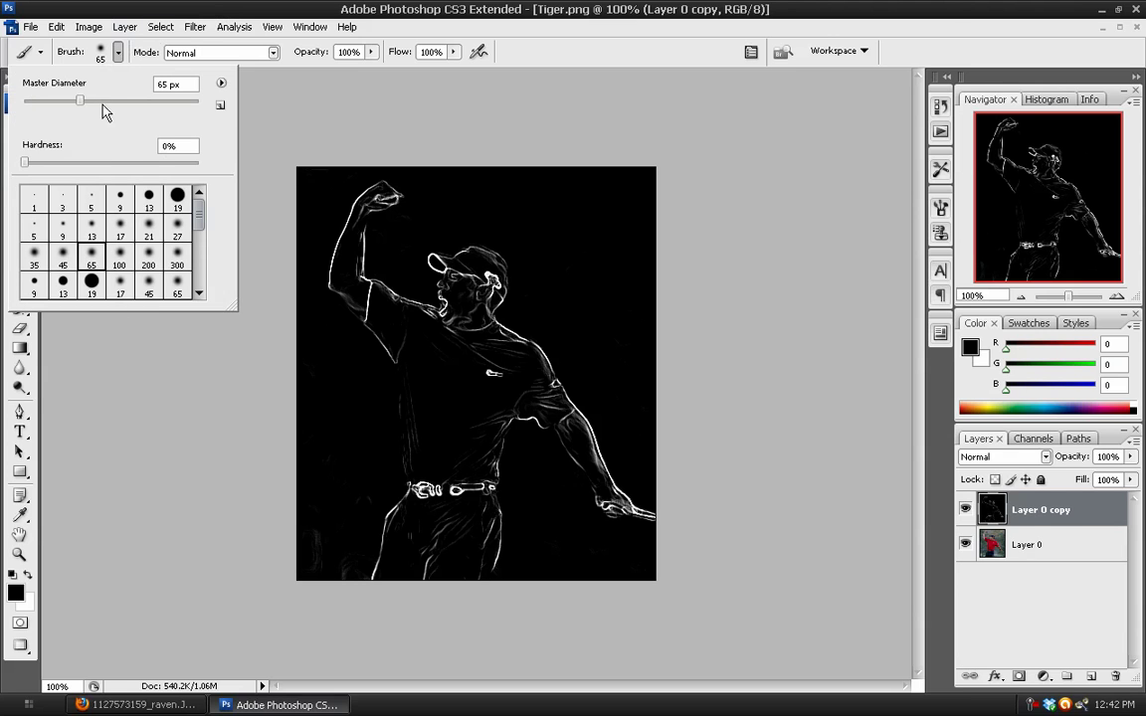
{"action": "left_click", "coordinate": [118, 54]}
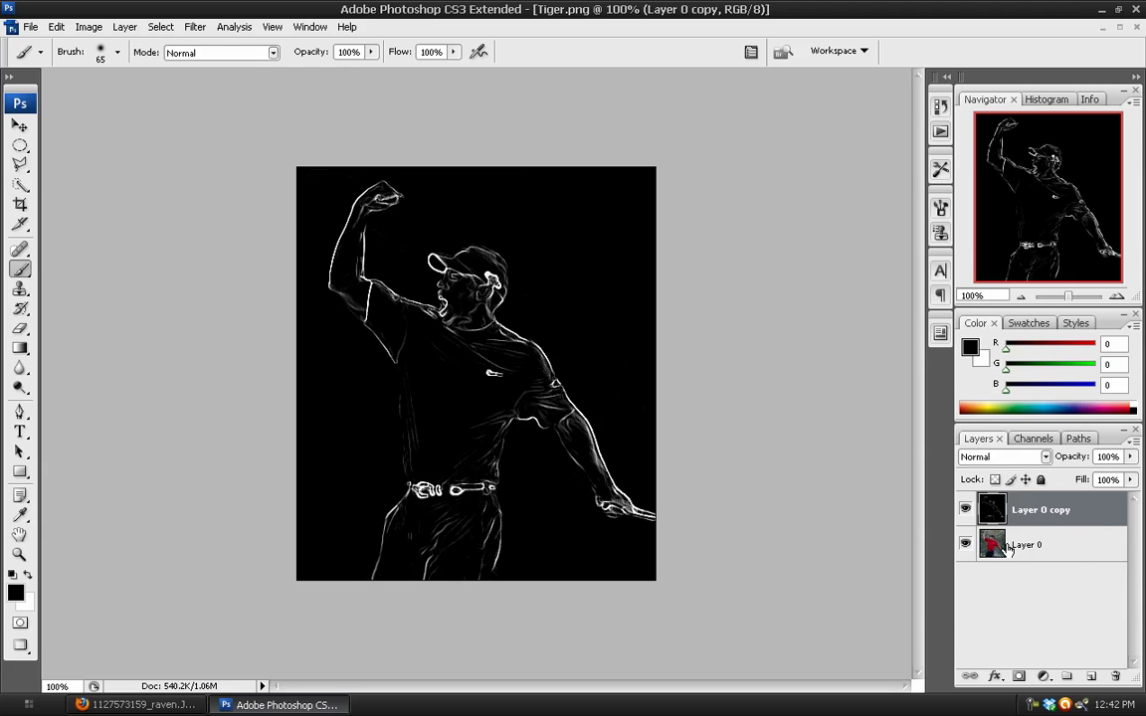
Step: Add a black layer mask that hides the whole edge layer, and make the mask active
{"action": "left_click", "coordinate": [1018, 680], "text": "alt"}
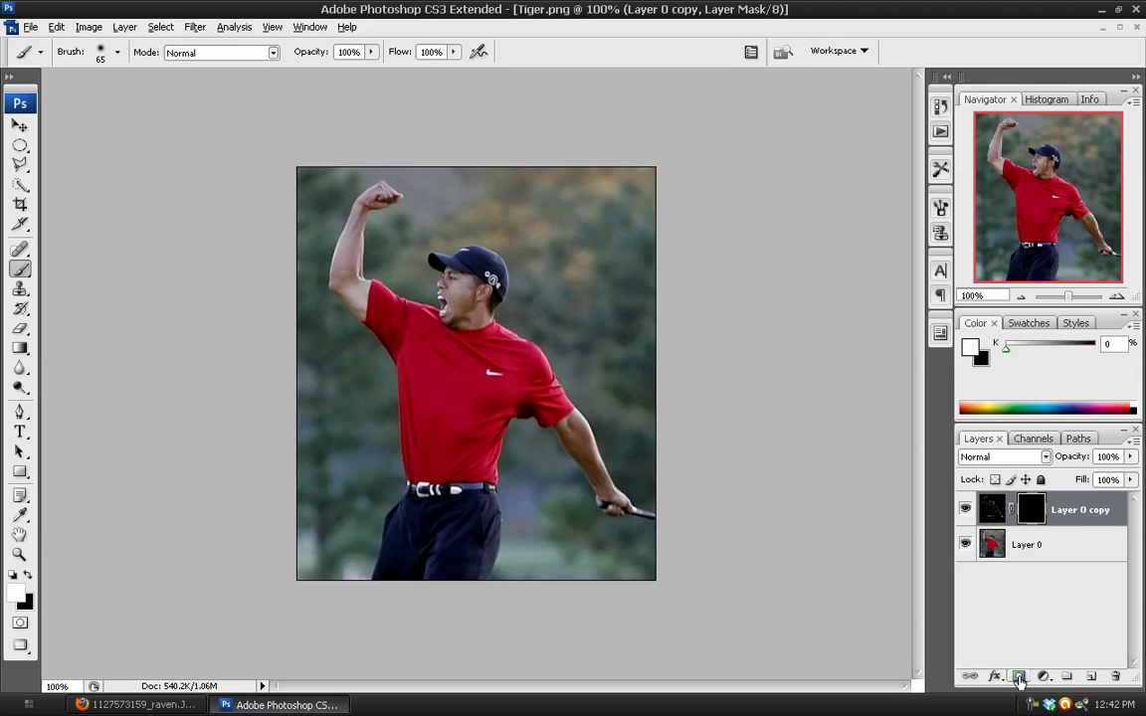
{"action": "left_click", "coordinate": [991, 510]}
{"action": "left_click", "coordinate": [1031, 510]}
Step: Make a circular selection over the golfer's shoulder and chest logo, and fill it with white on the layer mask
{"action": "left_click", "coordinate": [27, 151]}
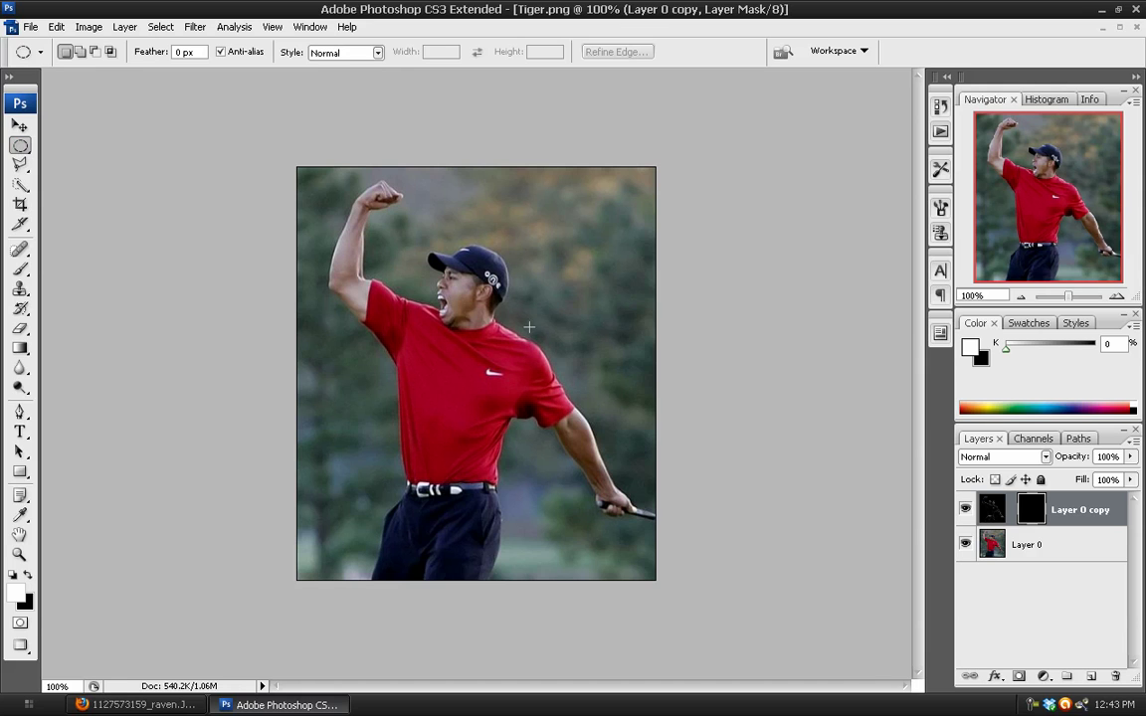
{"action": "left_click_drag", "start_coordinate": [453, 317], "coordinate": [433, 289]}
{"action": "left_click_drag", "start_coordinate": [415, 279], "coordinate": [431, 298]}
{"action": "left_click_drag", "start_coordinate": [440, 301], "coordinate": [441, 302]}
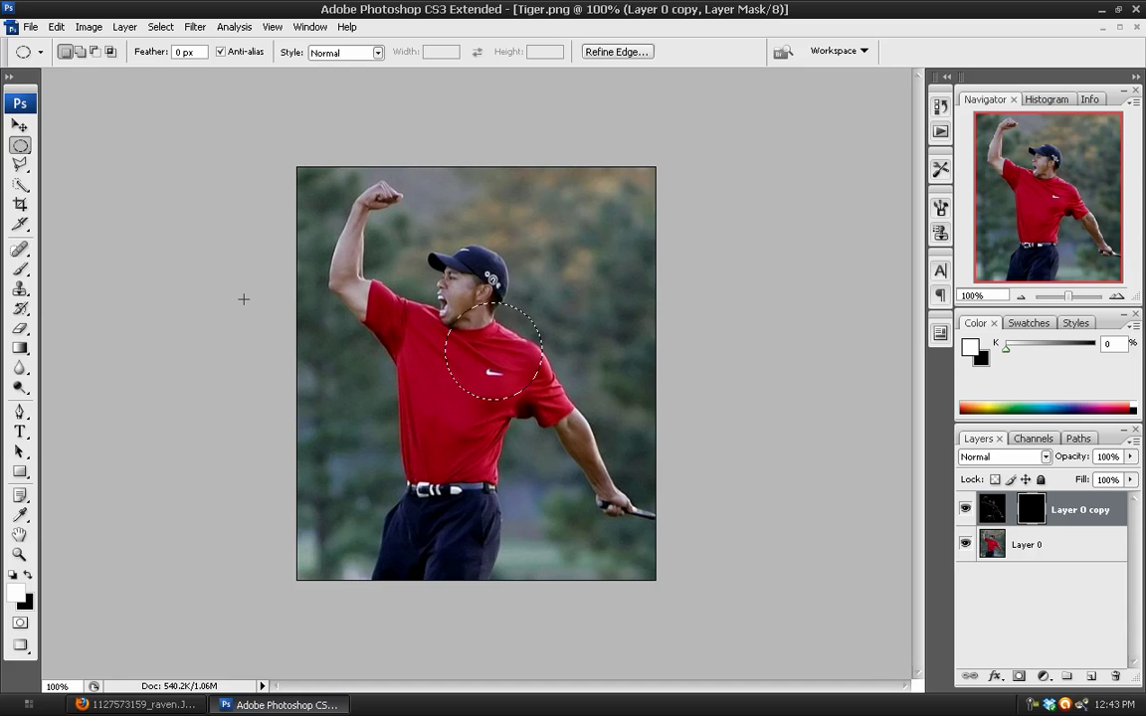
{"action": "key", "text": "alt+BackSpace"}
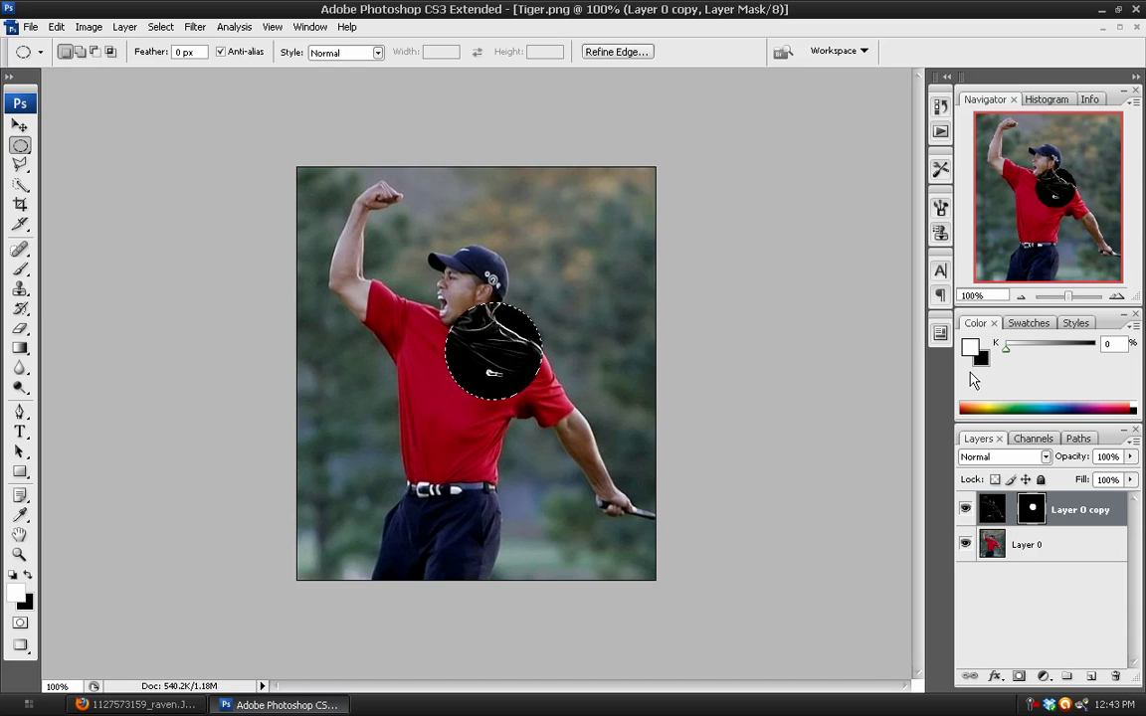
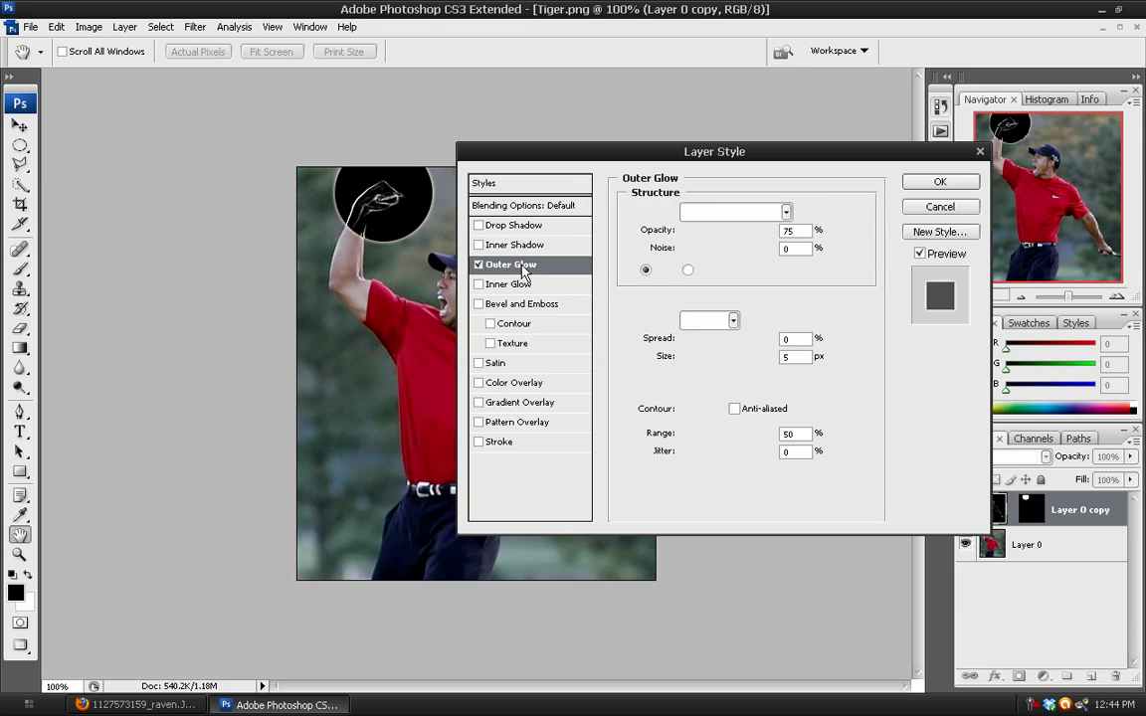
Step: Give the edge layer a white Outer Glow in Normal blend mode with 100% opacity and a size of about 40 px
{"action": "left_click", "coordinate": [661, 270]}
{"action": "left_click", "coordinate": [749, 154]}
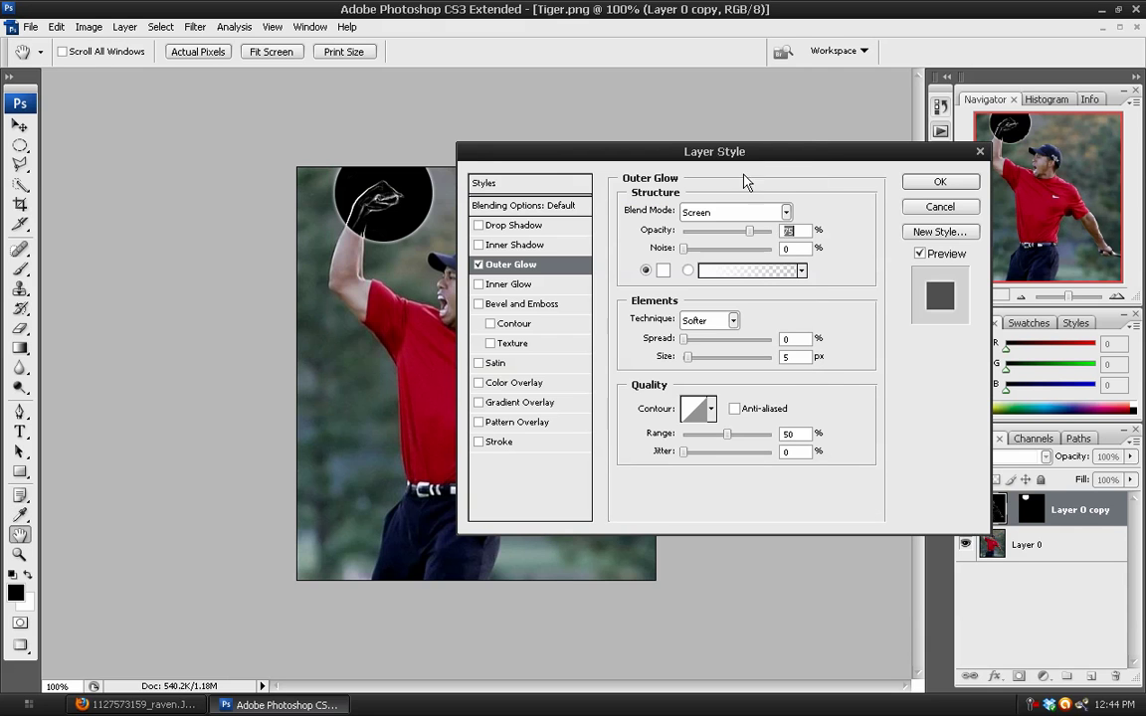
{"action": "left_click", "coordinate": [731, 214]}
{"action": "left_click", "coordinate": [702, 230]}
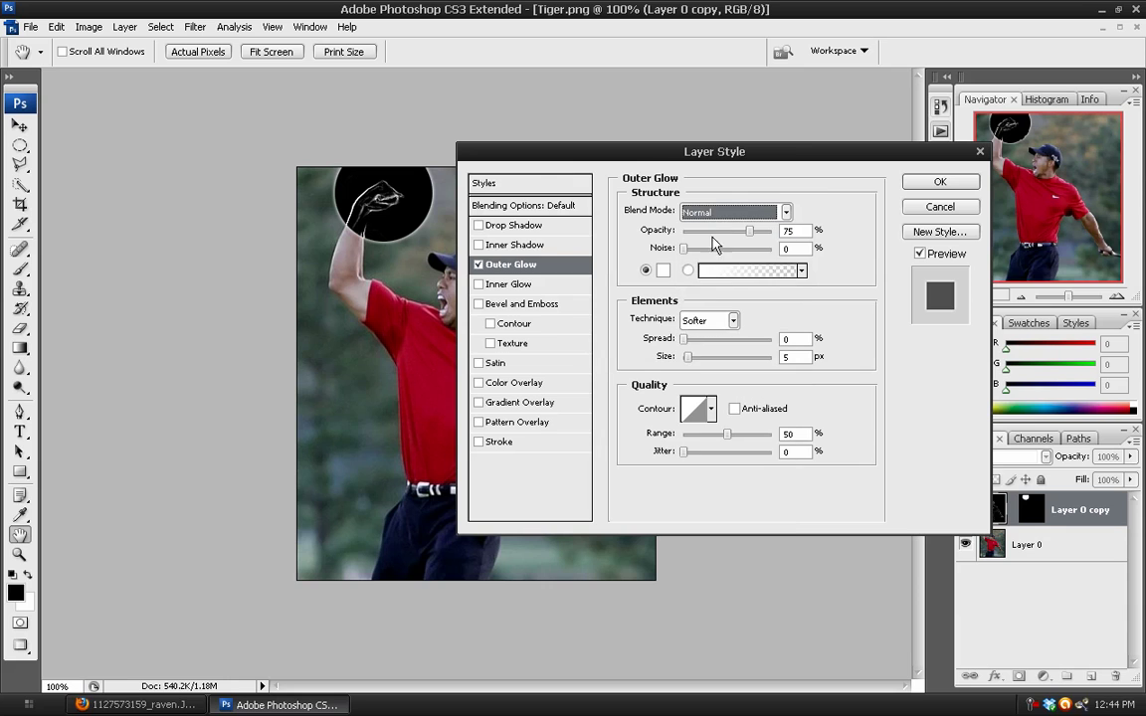
{"action": "left_click_drag", "start_coordinate": [753, 236], "coordinate": [774, 232]}
{"action": "left_click_drag", "start_coordinate": [714, 151], "coordinate": [765, 112]}
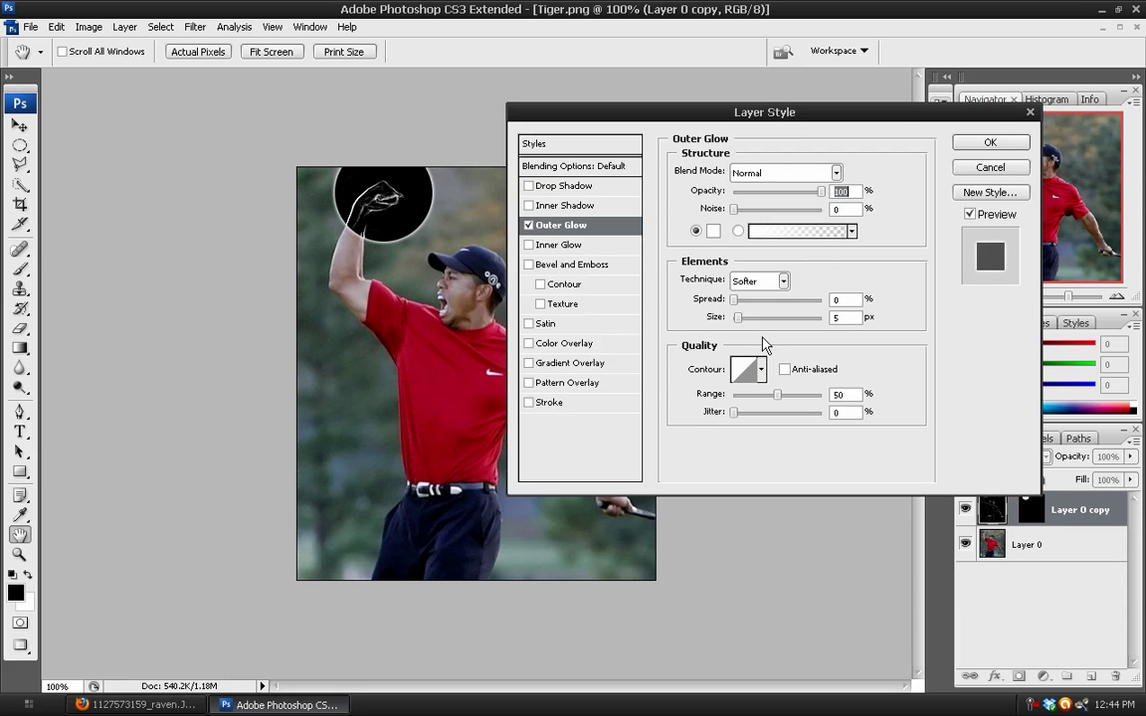
{"action": "left_click_drag", "start_coordinate": [742, 322], "coordinate": [752, 324]}
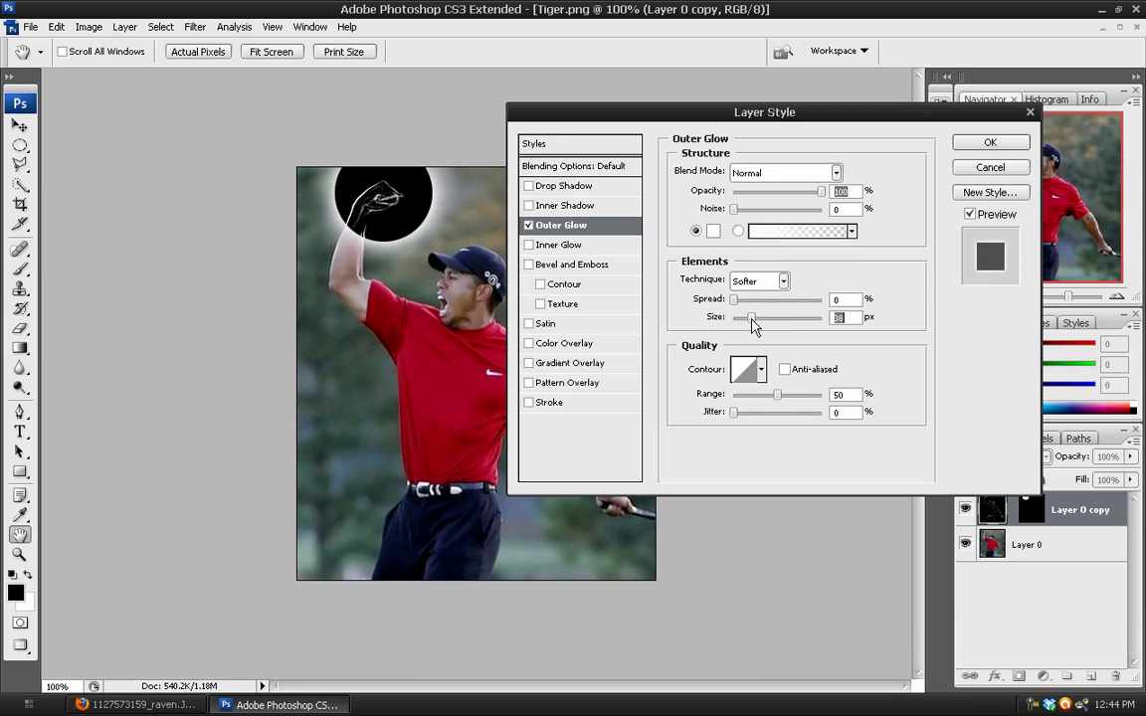
Step: Add a Drop Shadow to the edge layer, using Normal blend mode and white as its color
{"action": "left_click", "coordinate": [531, 185]}
{"action": "left_click", "coordinate": [776, 174]}
{"action": "left_click", "coordinate": [762, 184]}
{"action": "left_click", "coordinate": [860, 172]}
{"action": "left_click_drag", "start_coordinate": [466, 186], "coordinate": [187, 105]}
{"action": "left_click", "coordinate": [741, 157]}
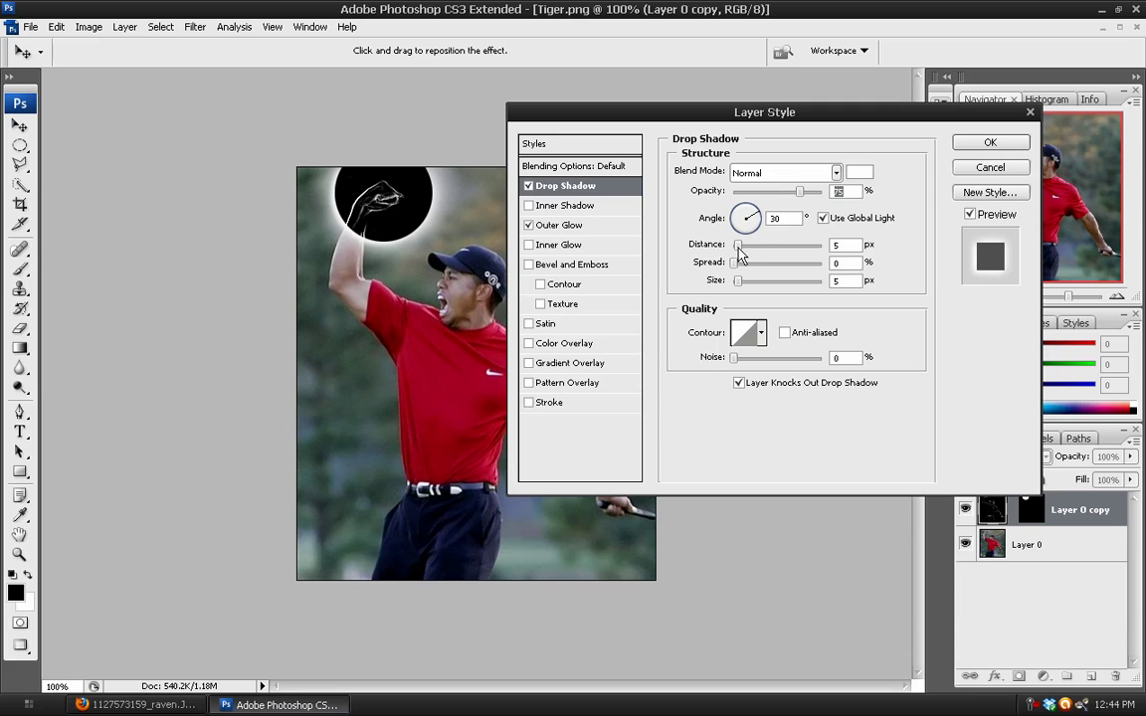
Step: Set the drop shadow's distance to 0 px and opacity to 100%, enlarge its size, and compare the image with the shadow off and on
{"action": "left_click_drag", "start_coordinate": [740, 246], "coordinate": [732, 247]}
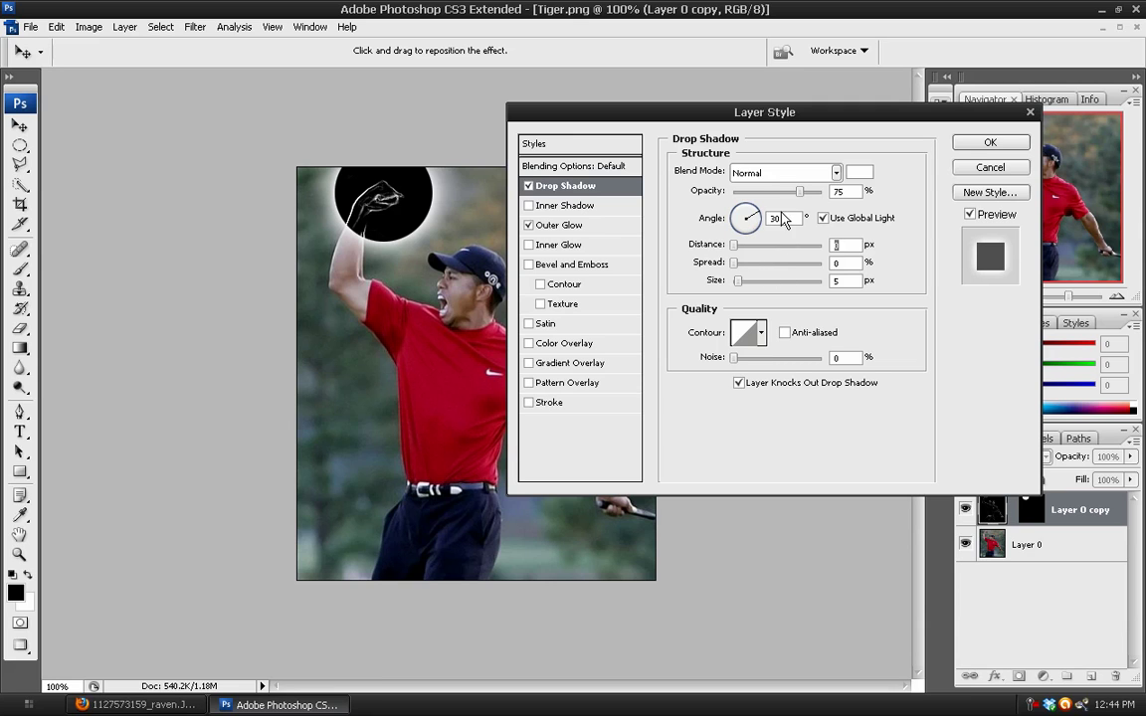
{"action": "left_click_drag", "start_coordinate": [804, 197], "coordinate": [860, 197]}
{"action": "left_click_drag", "start_coordinate": [738, 283], "coordinate": [783, 282]}
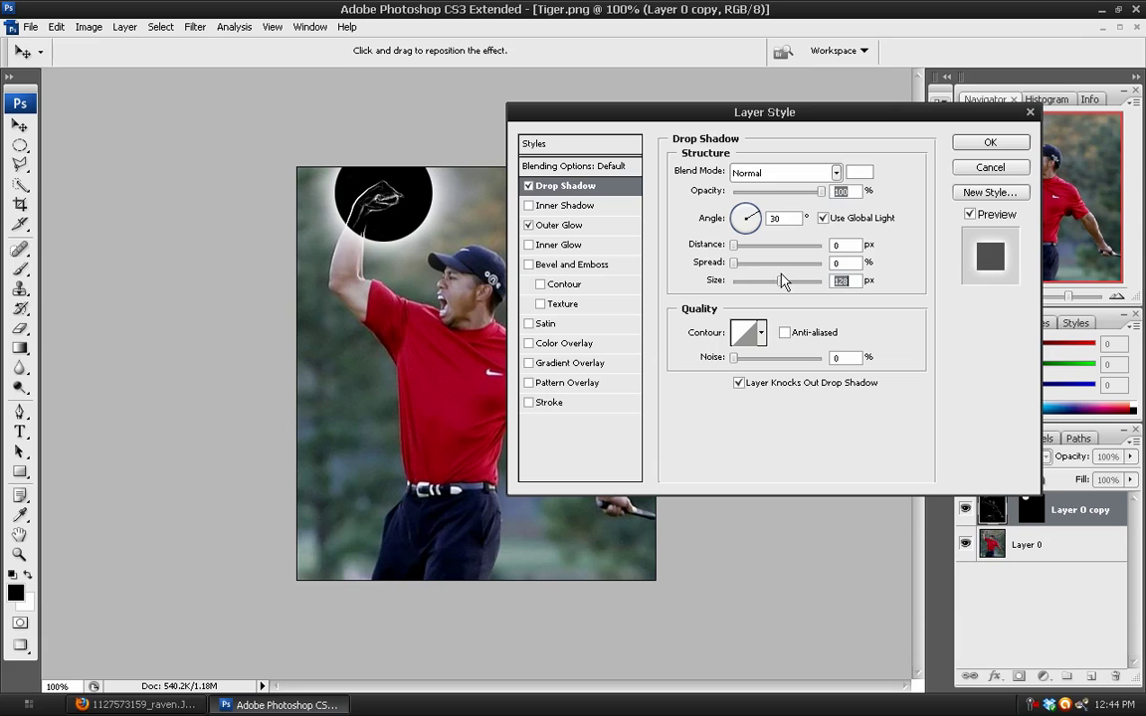
{"action": "left_click", "coordinate": [529, 186]}
{"action": "left_click", "coordinate": [528, 186]}
Step: Set the drop shadow's spread to 20% and size to 13 px, and apply the layer style
{"action": "mouse_move", "coordinate": [736, 264]}
{"action": "left_mouse_down"}
{"action": "mouse_move", "coordinate": [796, 261]}
{"action": "mouse_move", "coordinate": [734, 262]}
{"action": "mouse_move", "coordinate": [782, 282]}
{"action": "mouse_move", "coordinate": [743, 284]}
{"action": "left_mouse_up"}
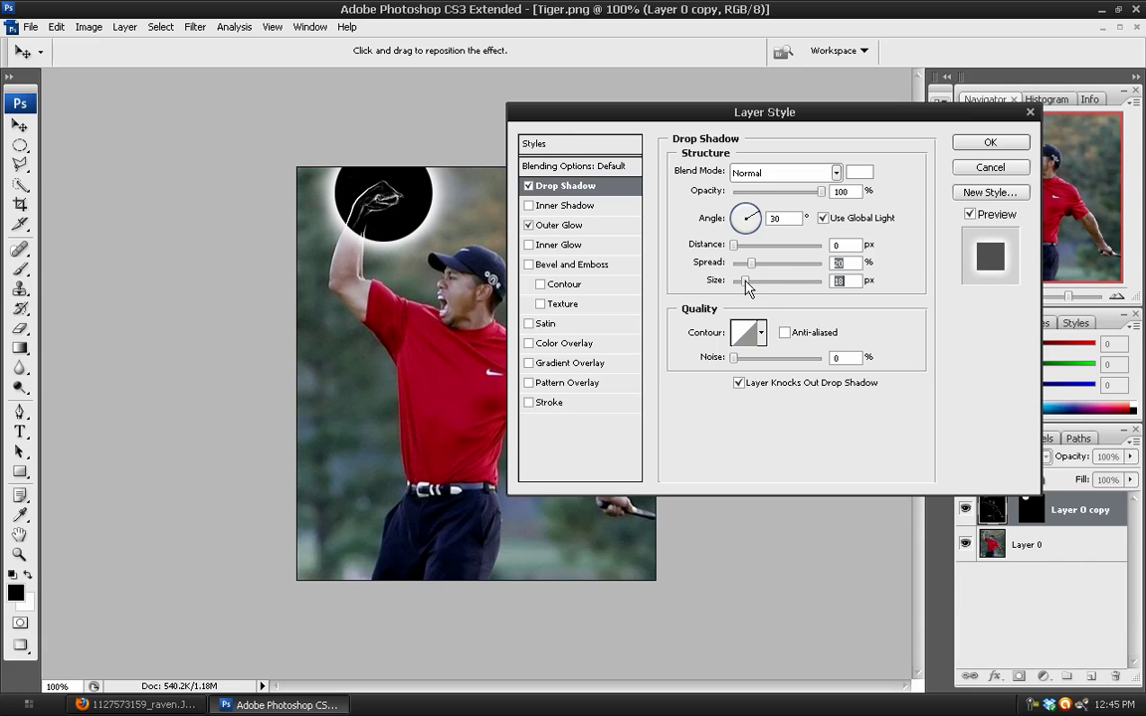
{"action": "left_click", "coordinate": [529, 186]}
{"action": "left_click", "coordinate": [529, 186]}
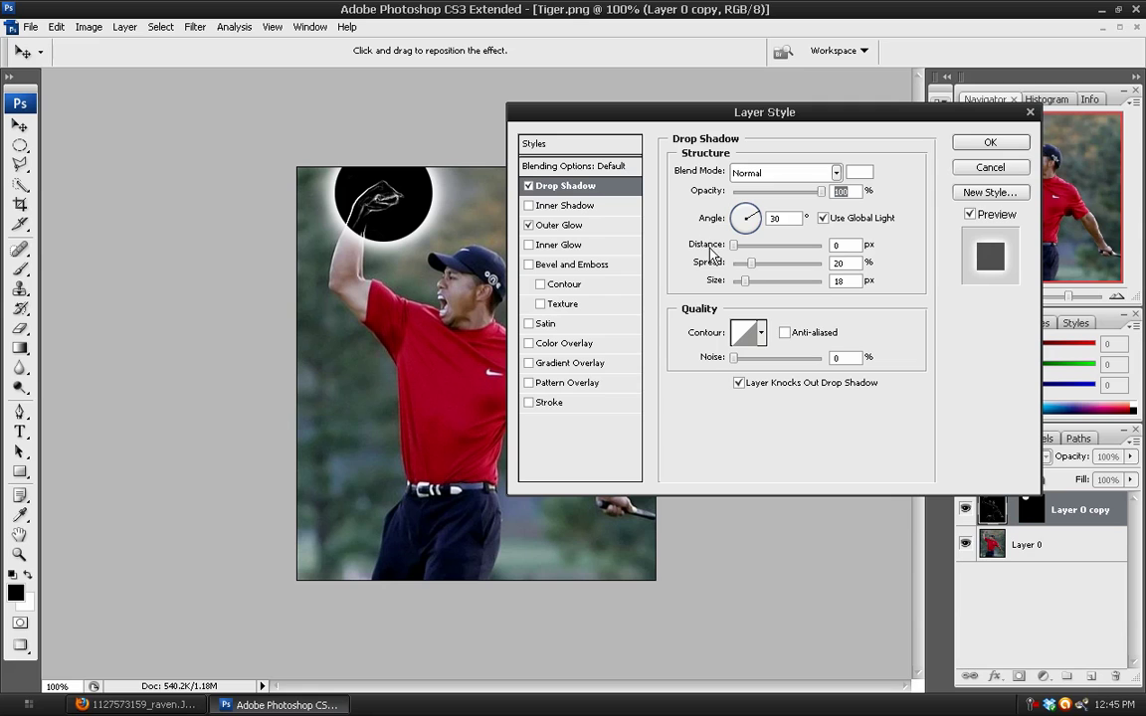
{"action": "left_click", "coordinate": [744, 283]}
{"action": "left_click", "coordinate": [557, 186]}
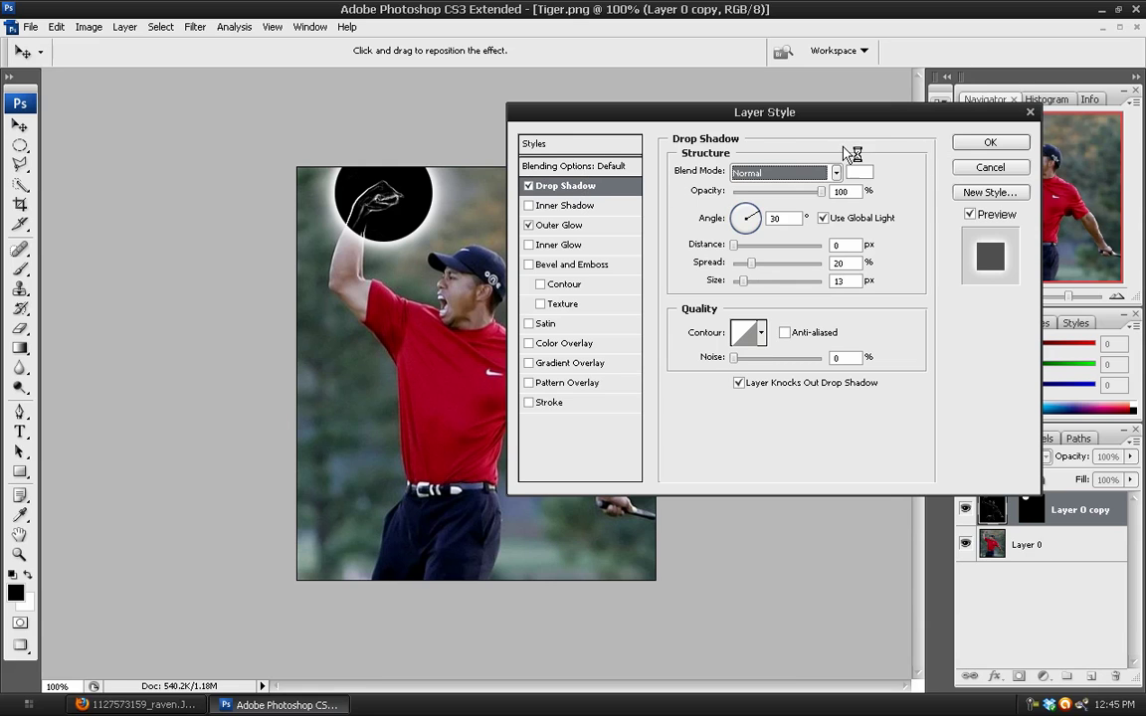
{"action": "left_click", "coordinate": [970, 145]}
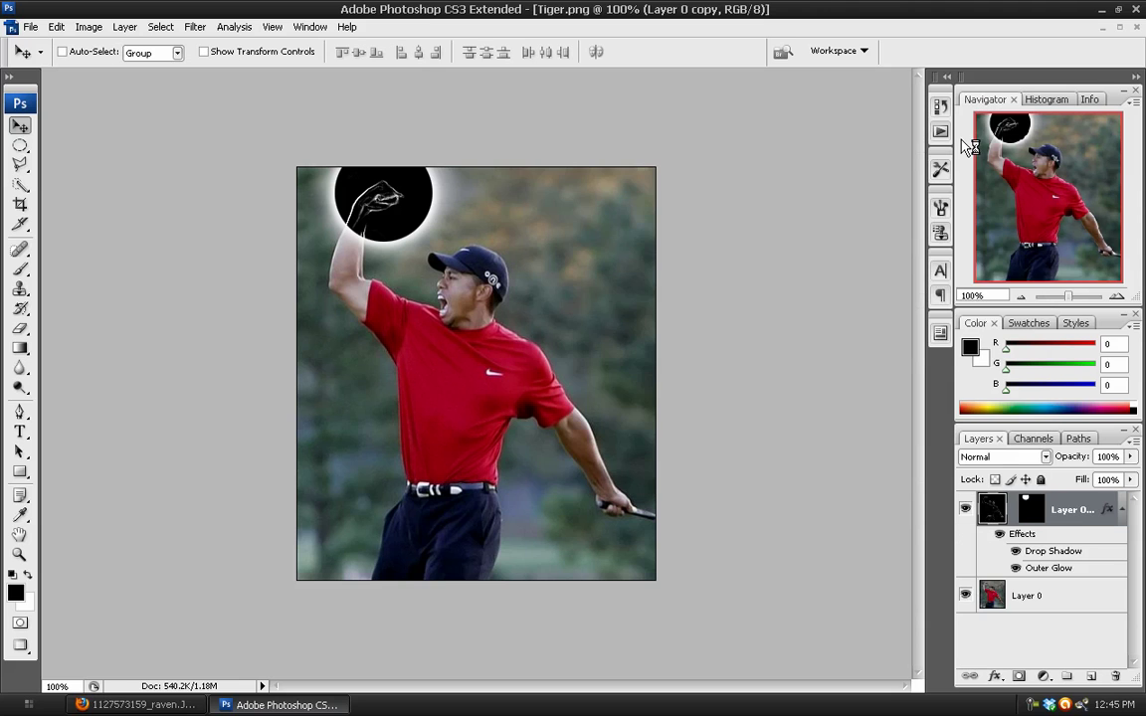
Step: Make the edge layer's mask active and shift its circle slightly to the left without moving the hand outlines
{"action": "mouse_move", "coordinate": [380, 211]}
{"action": "left_mouse_down"}
{"action": "mouse_move", "coordinate": [470, 295]}
{"action": "mouse_move", "coordinate": [388, 199]}
{"action": "left_mouse_up"}
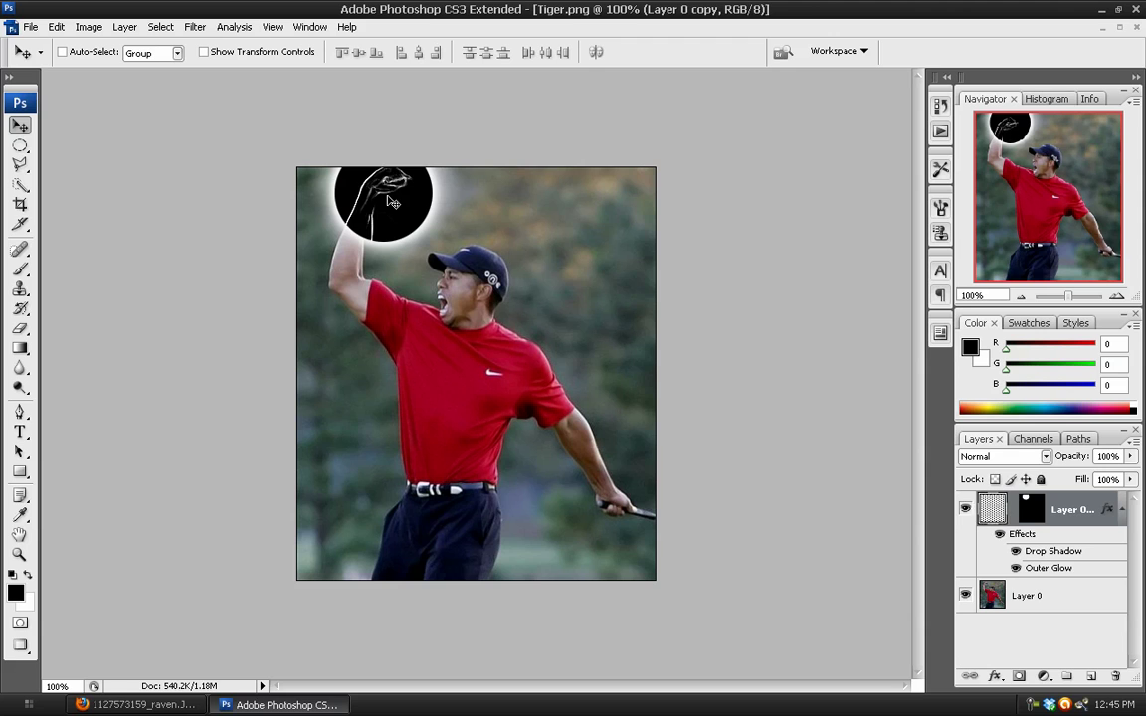
{"action": "left_click", "coordinate": [1031, 512]}
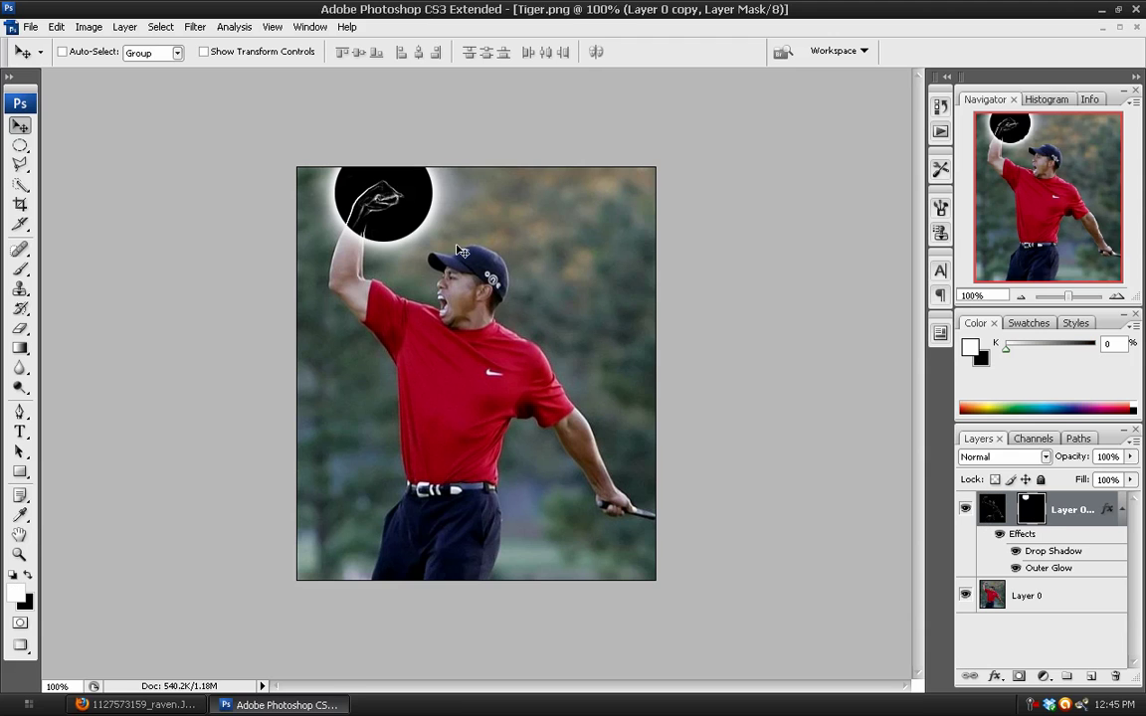
{"action": "mouse_move", "coordinate": [357, 189]}
{"action": "left_mouse_down"}
{"action": "mouse_move", "coordinate": [468, 274]}
{"action": "mouse_move", "coordinate": [356, 188]}
{"action": "left_mouse_up"}
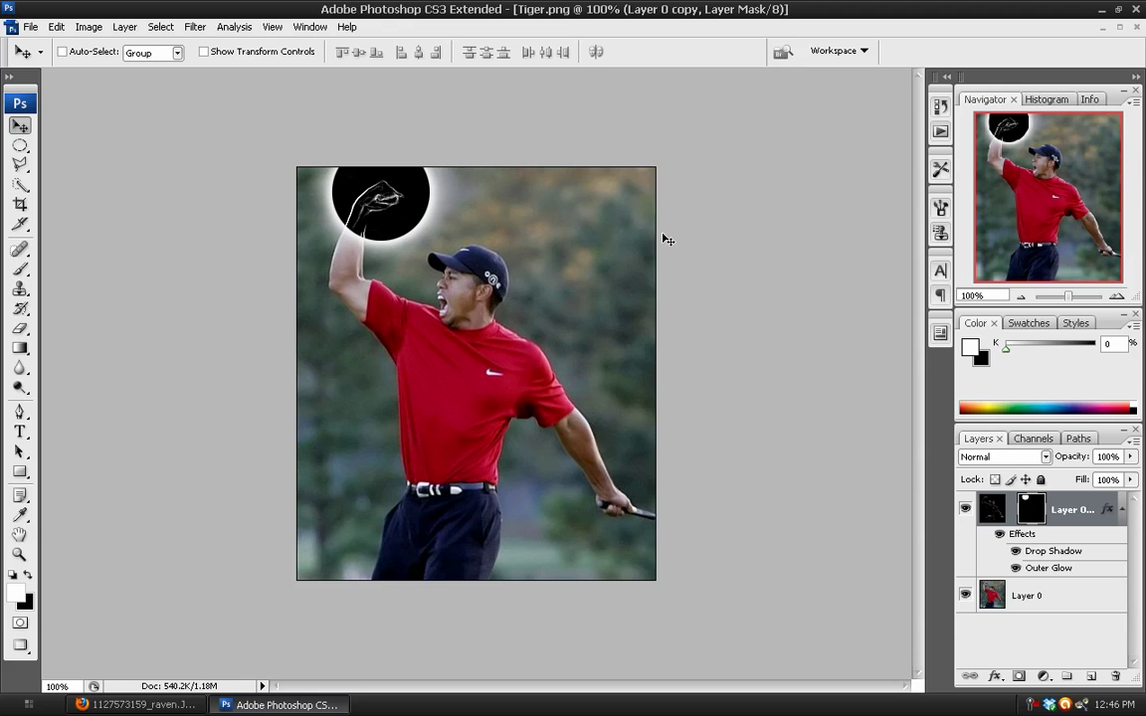
Step: Hide the edge layer and trace the raised arm and fist in white on Layer 0 with a 5 px brush
{"action": "left_click", "coordinate": [965, 508]}
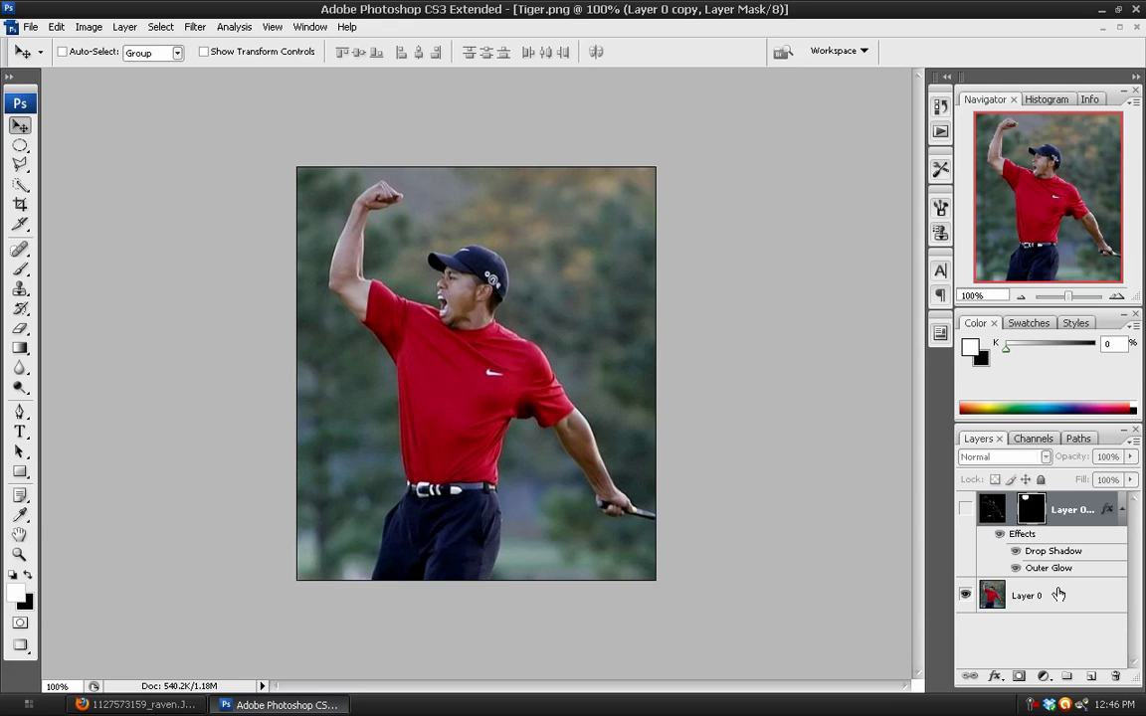
{"action": "left_click", "coordinate": [1058, 595]}
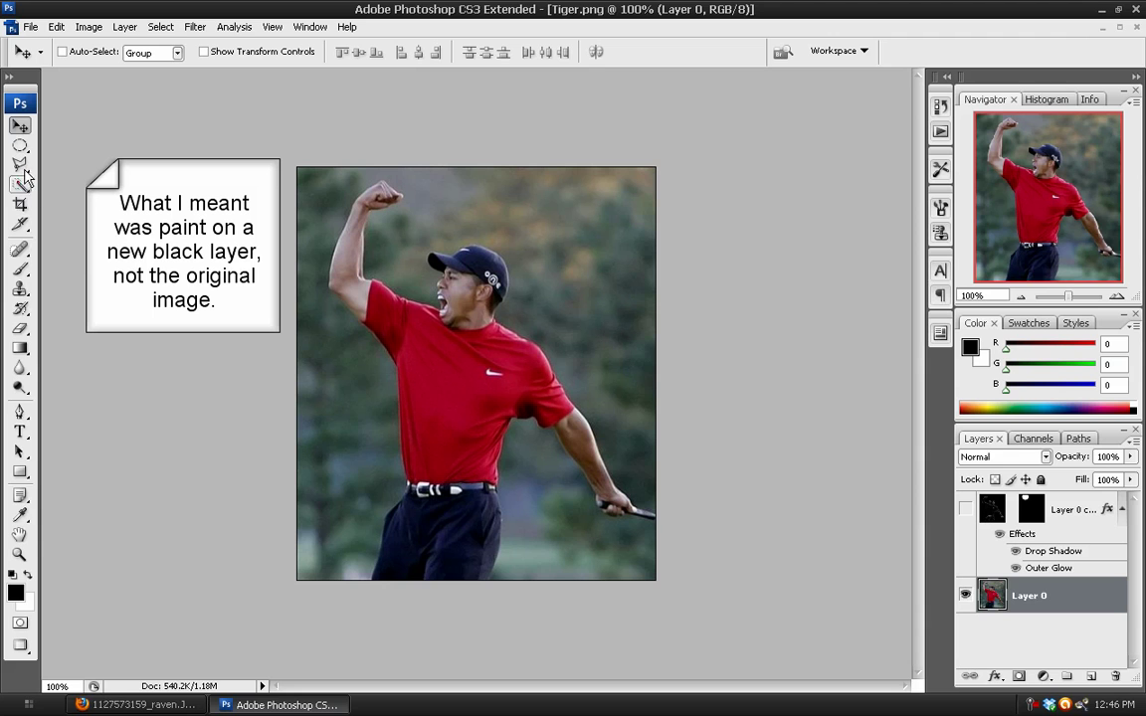
{"action": "left_click", "coordinate": [20, 269]}
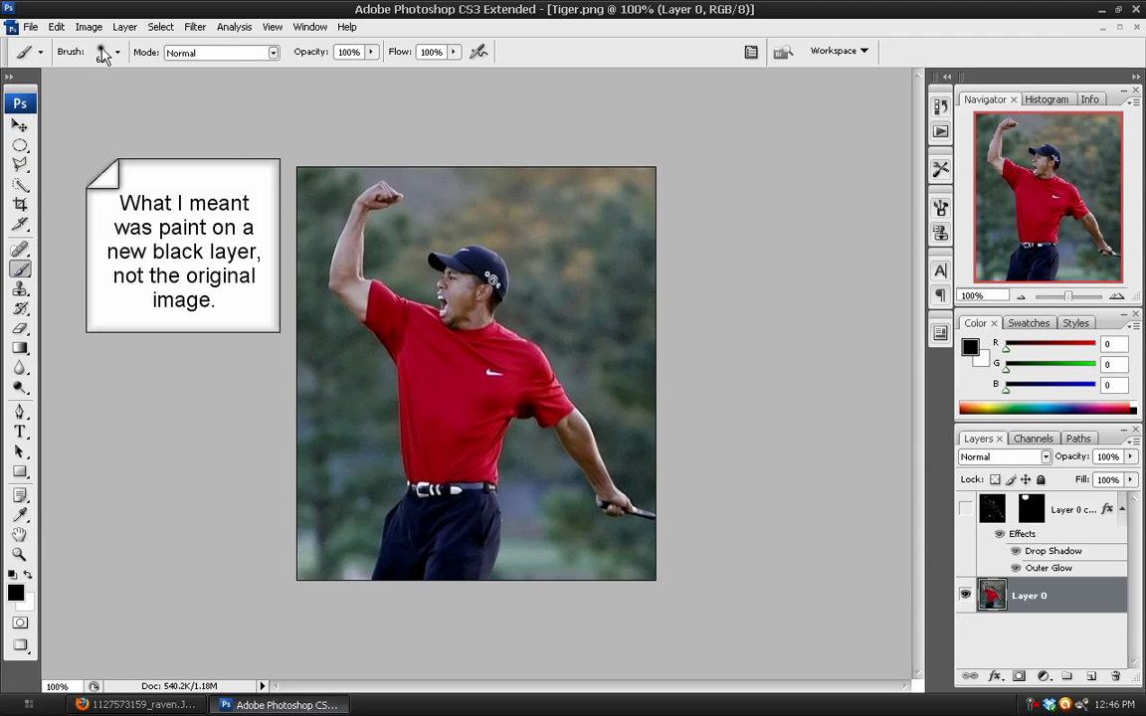
{"action": "key", "text": "x"}
{"action": "scroll", "coordinate": [369, 332], "scroll_direction": "up", "scroll_amount": 2}
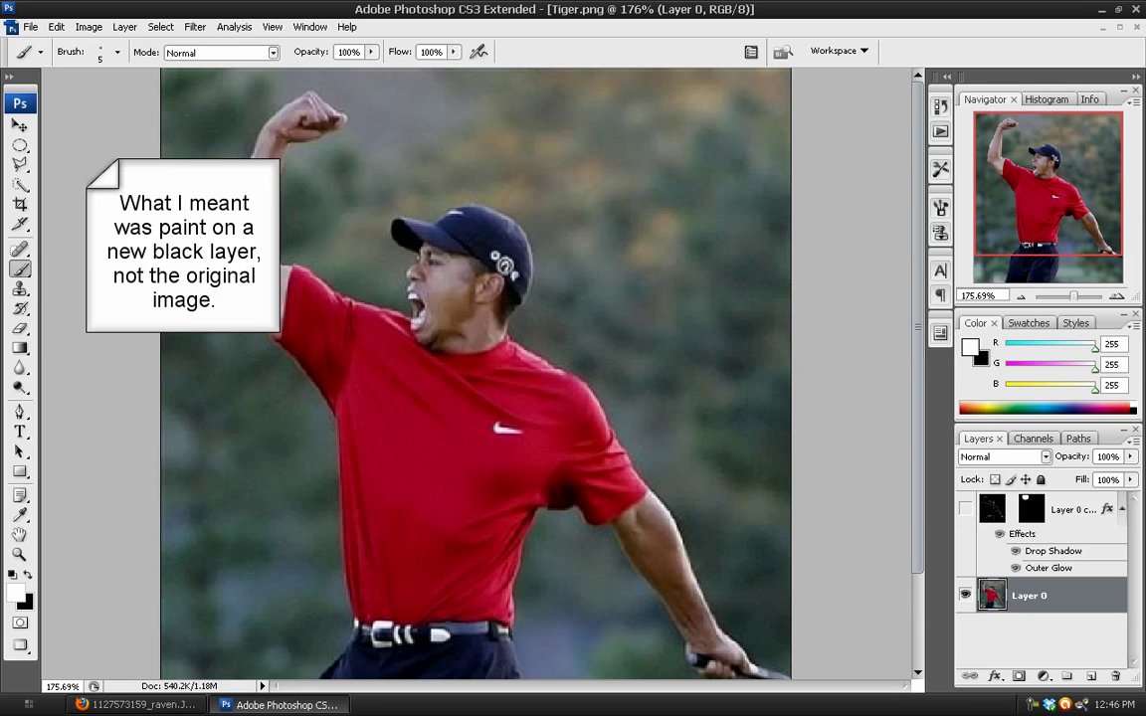
{"action": "left_click_drag", "start_coordinate": [265, 132], "coordinate": [295, 97]}
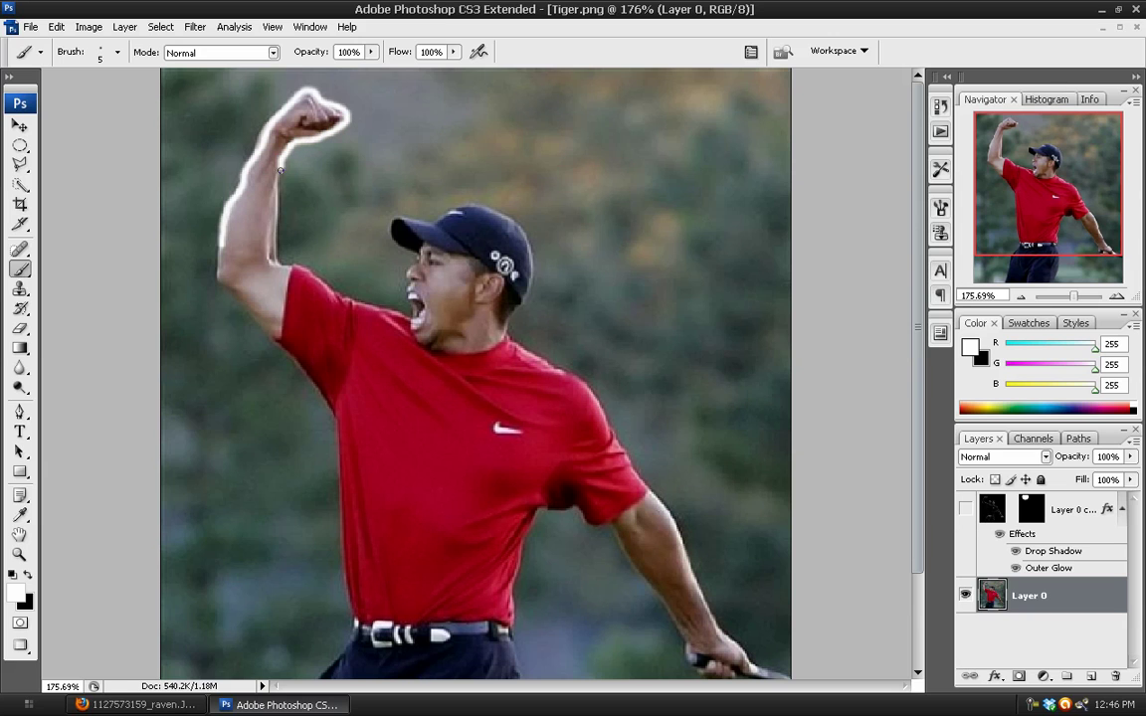
{"action": "left_click_drag", "start_coordinate": [278, 241], "coordinate": [221, 247]}
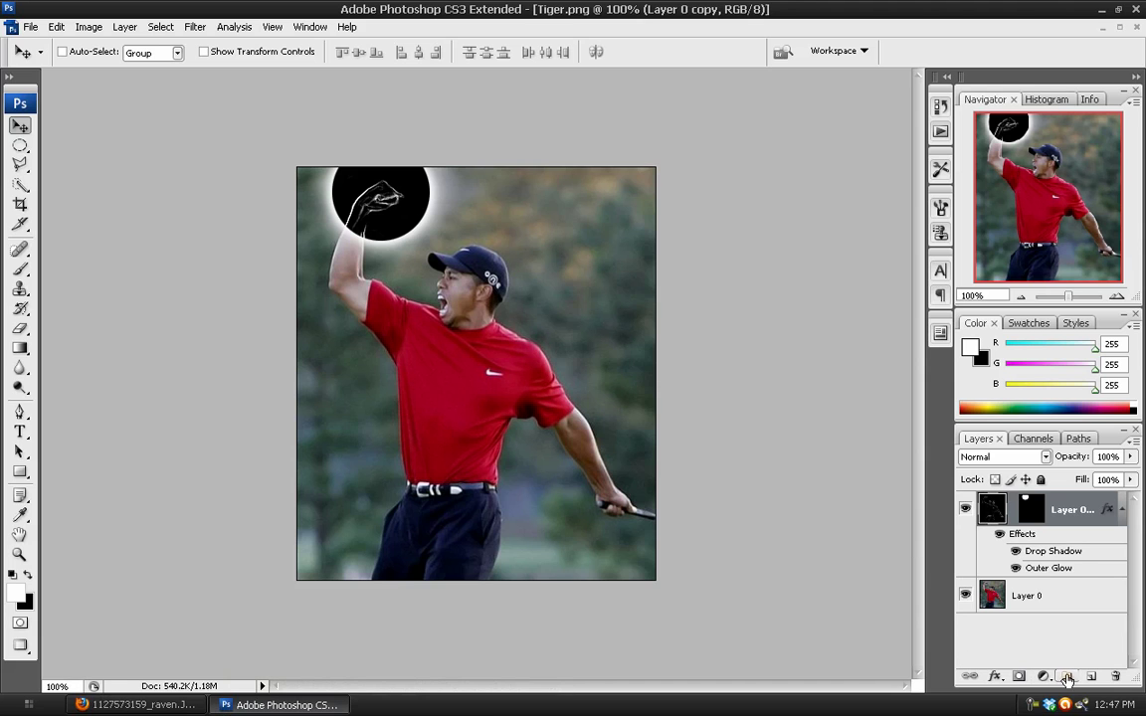
Step: Add a new empty layer above the edge layer and choose the Polygonal Lasso tool for detail work near the face
{"action": "key", "text": "ctrl+shift+alt+n"}
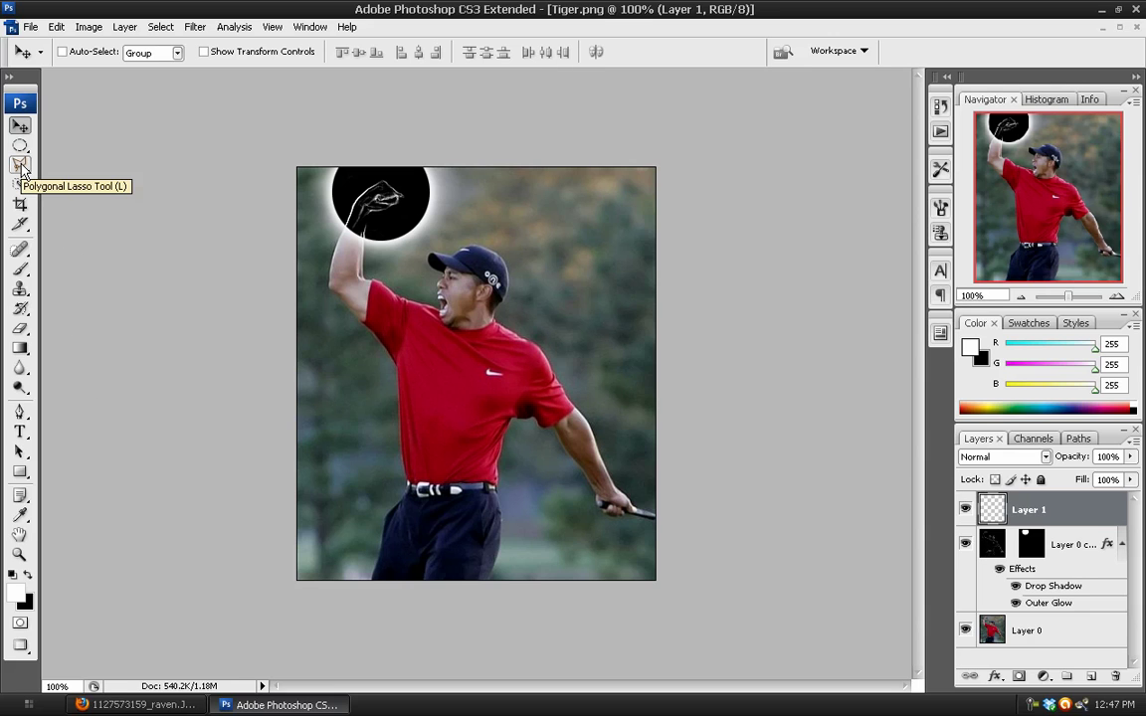
{"action": "left_click_drag", "start_coordinate": [21, 166], "coordinate": [115, 183]}
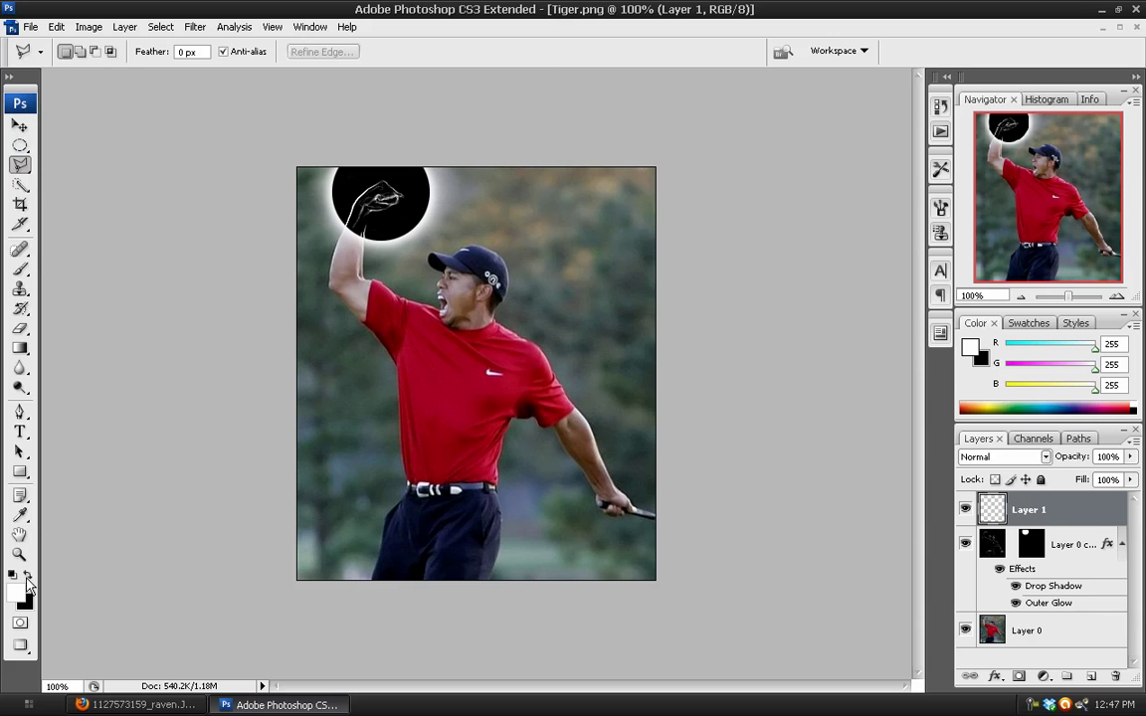
{"action": "key", "text": "z"}
{"action": "left_click", "coordinate": [436, 263]}
{"action": "left_click", "coordinate": [328, 308]}
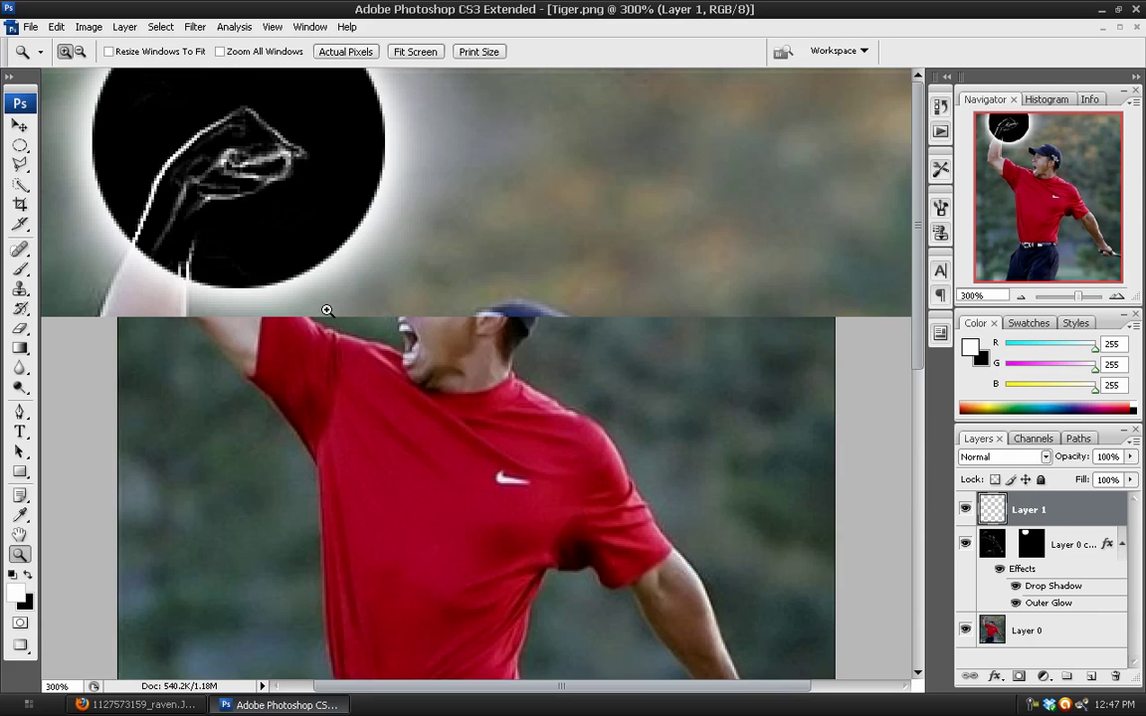
{"action": "left_click", "coordinate": [20, 164]}
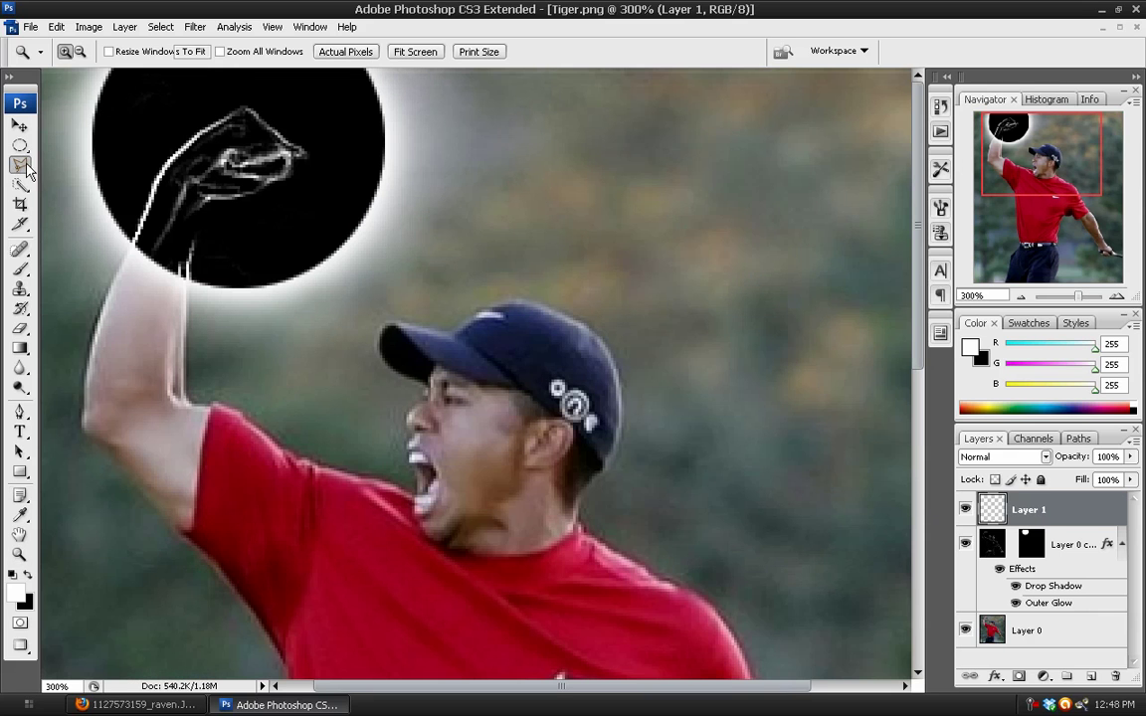
Step: Select a starburst over the golfer's eye with a long spike extending past the face, fill it with white, and deselect
{"action": "left_click", "coordinate": [463, 403]}
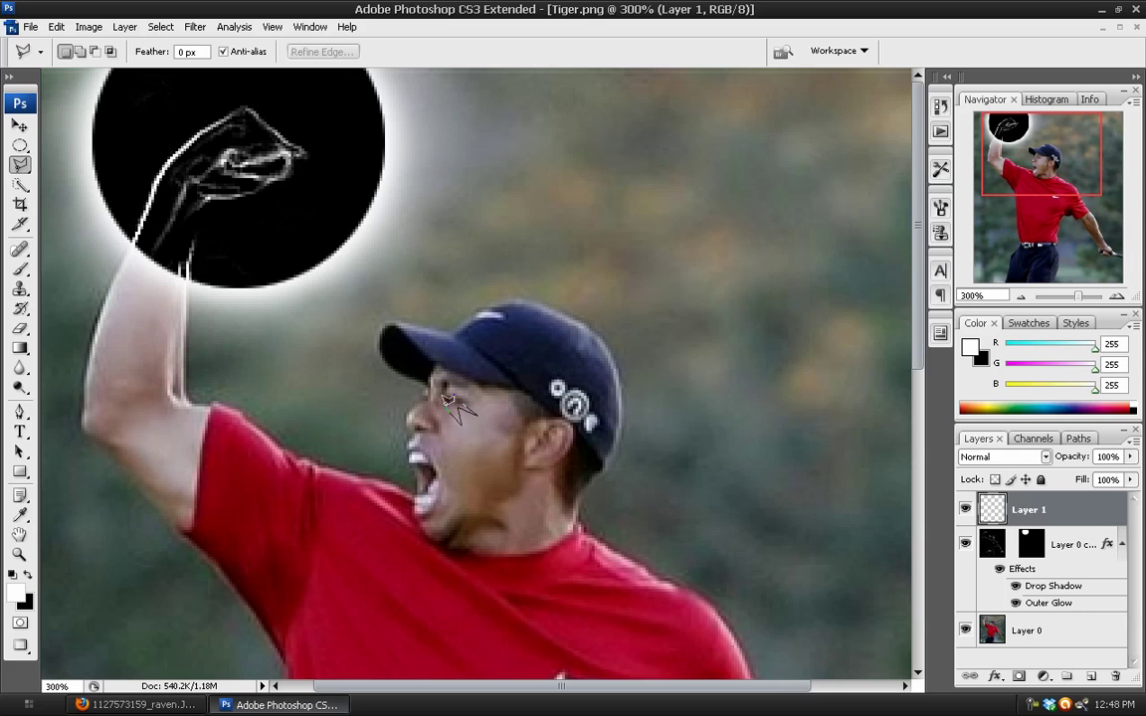
{"action": "left_click", "coordinate": [338, 395]}
{"action": "left_click", "coordinate": [463, 403]}
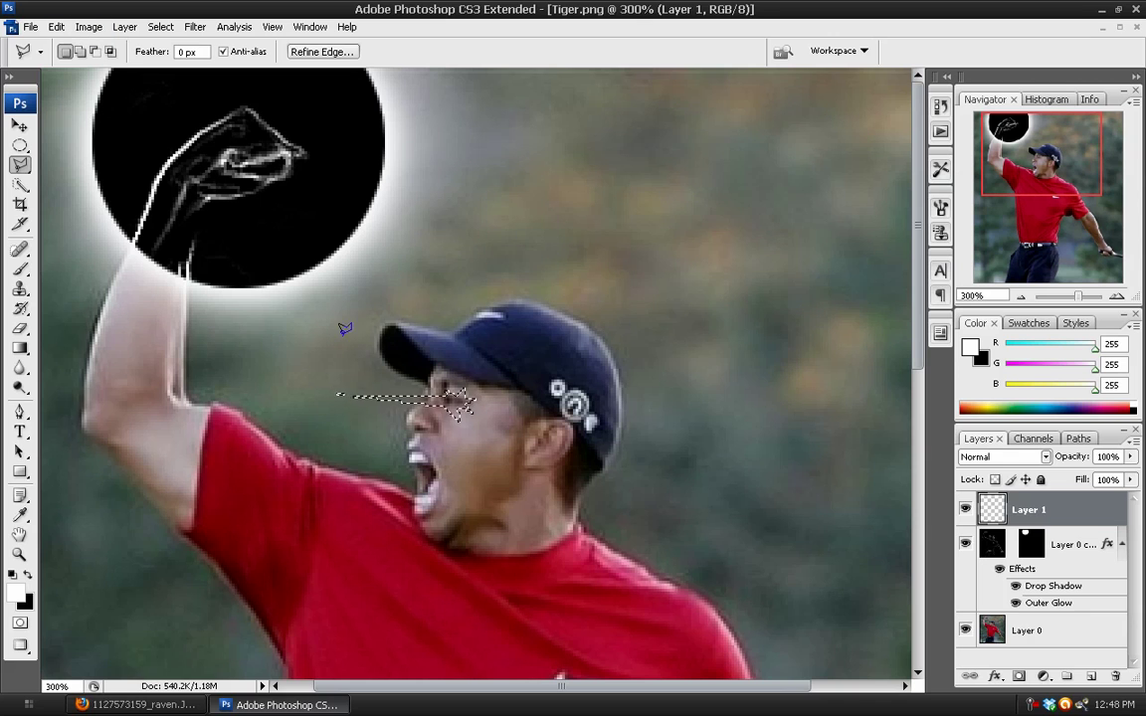
{"action": "key", "text": "alt+BackSpace"}
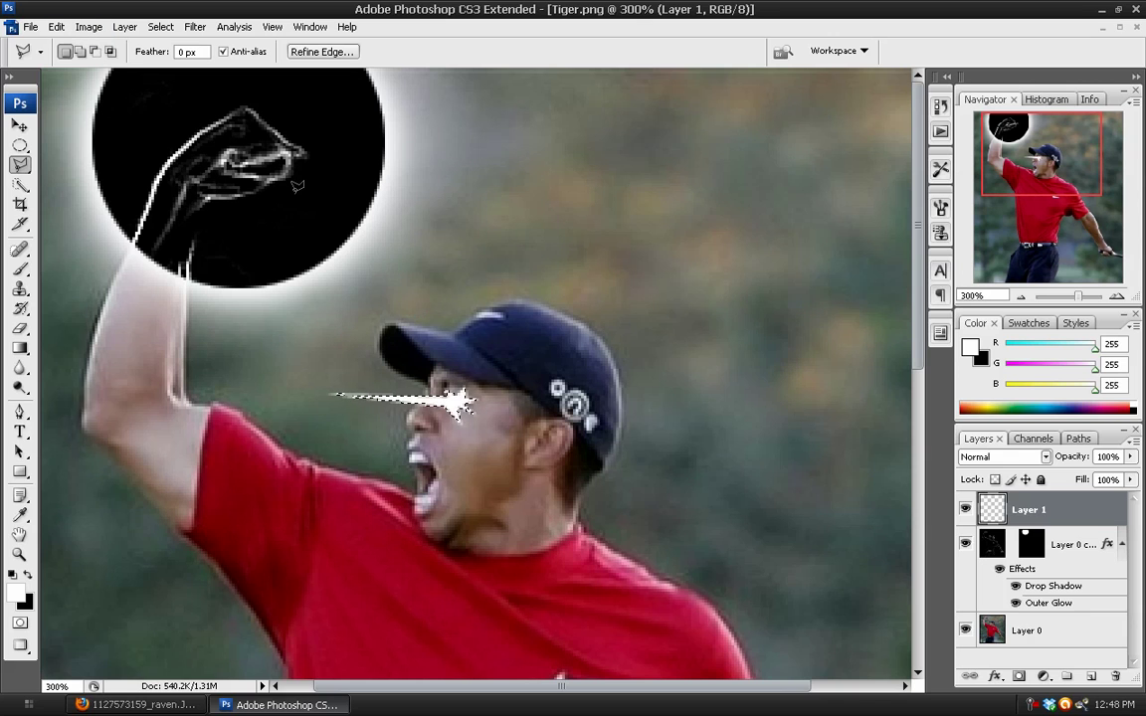
{"action": "key", "text": "ctrl+d"}
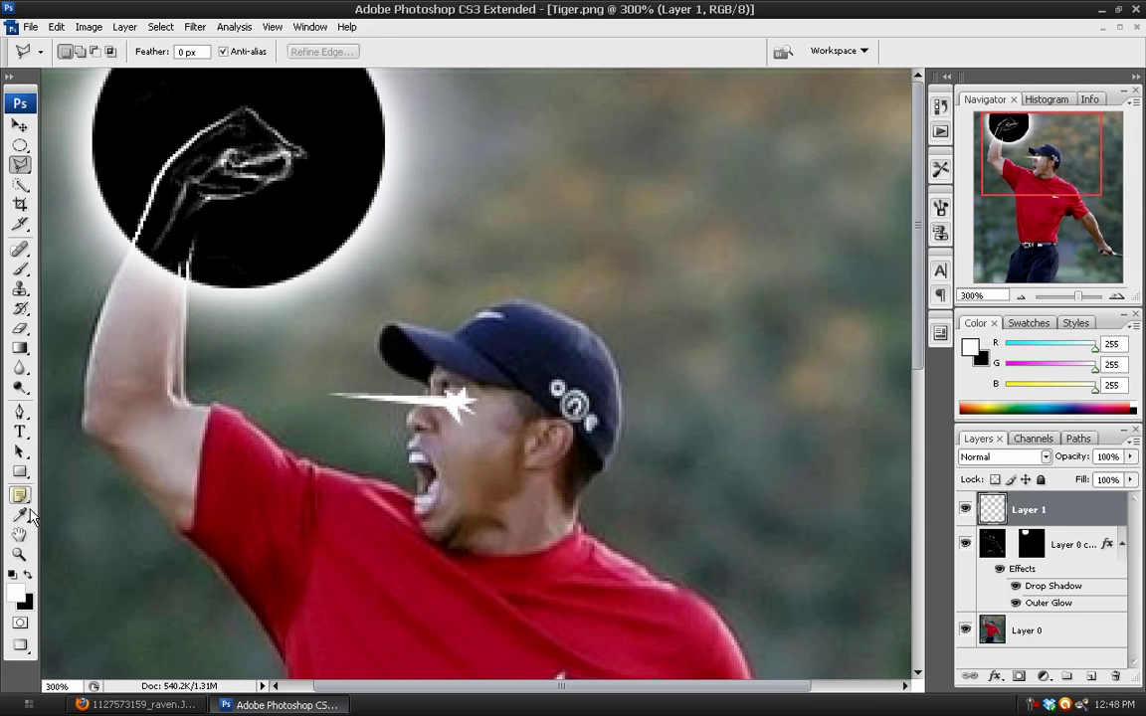
Step: Apply a Gaussian Blur with a 1.0 pixel radius to the eye starburst, and compare the image with that layer hidden and shown
{"action": "double_click", "coordinate": [18, 554]}
{"action": "left_click", "coordinate": [19, 124]}
{"action": "left_click", "coordinate": [195, 27]}
{"action": "mouse_move", "coordinate": [353, 199]}
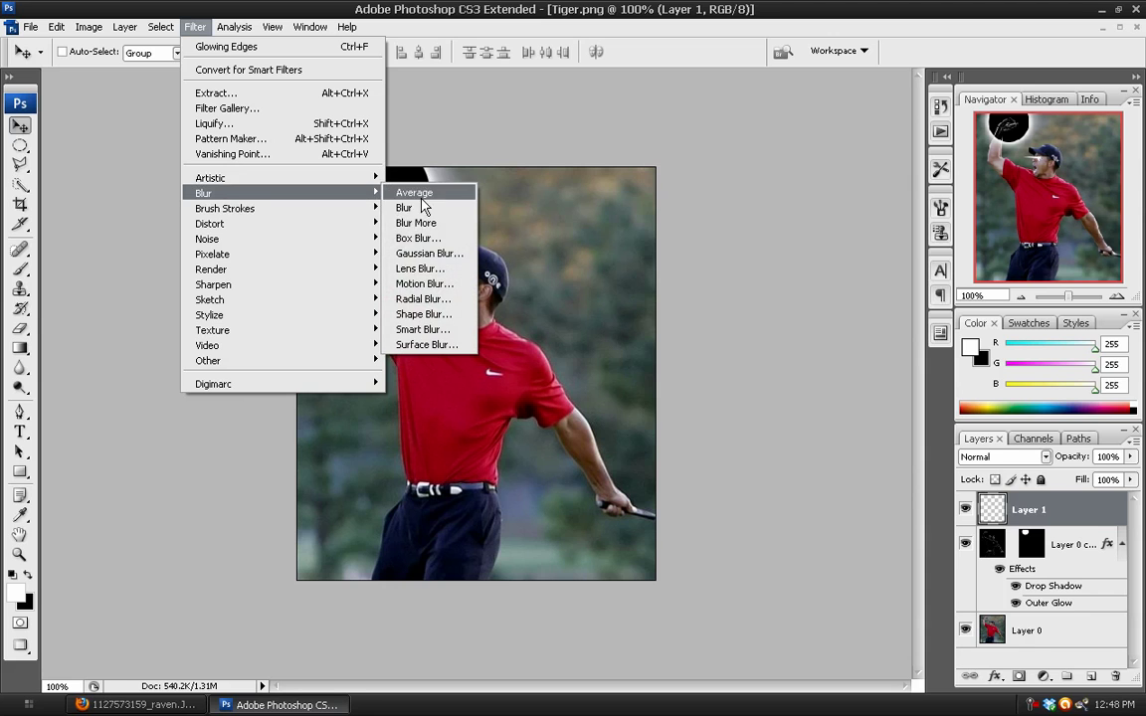
{"action": "left_click", "coordinate": [418, 250]}
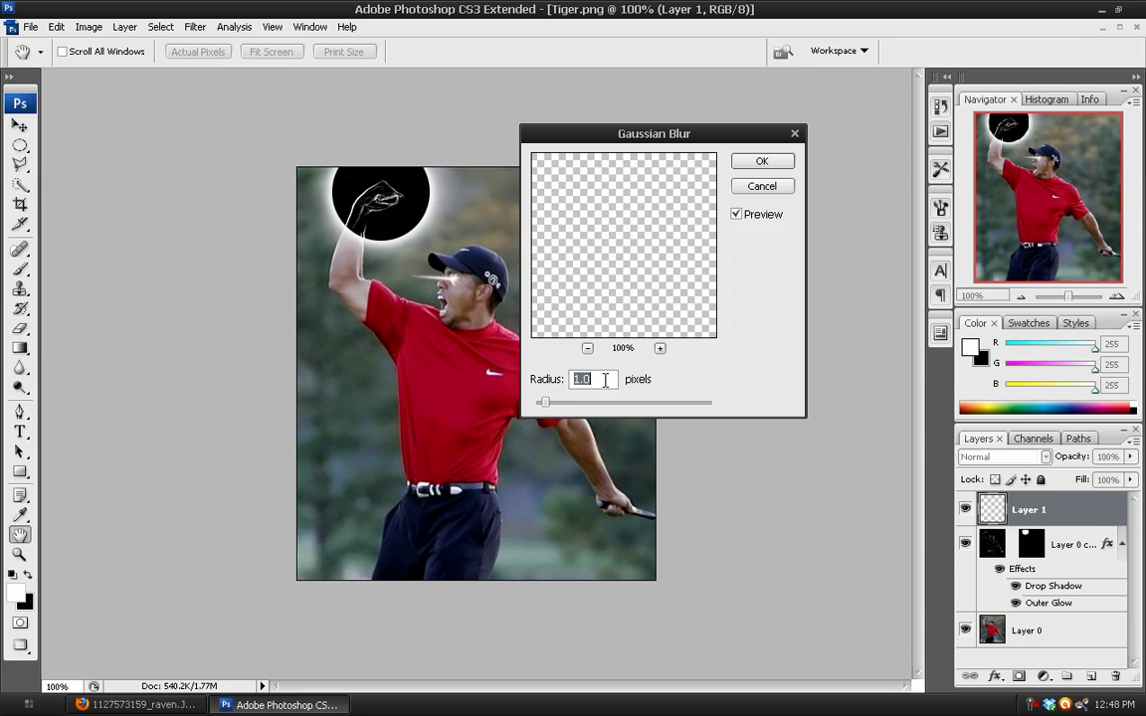
{"action": "left_click", "coordinate": [761, 162]}
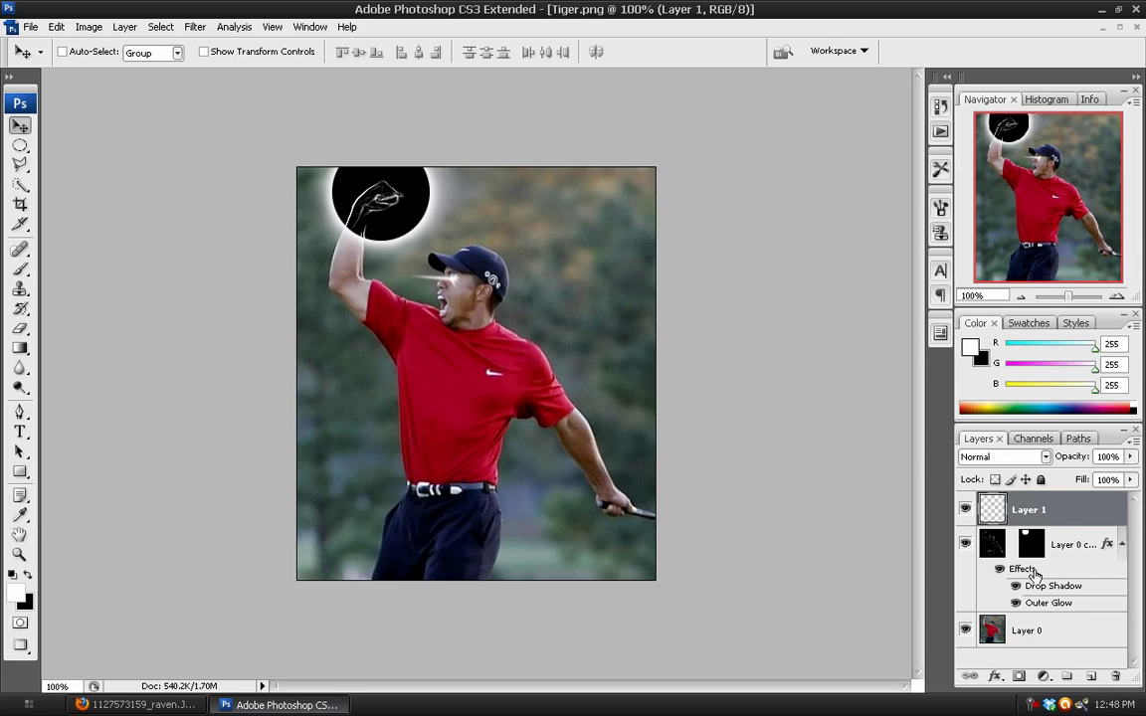
{"action": "left_click", "coordinate": [964, 509]}
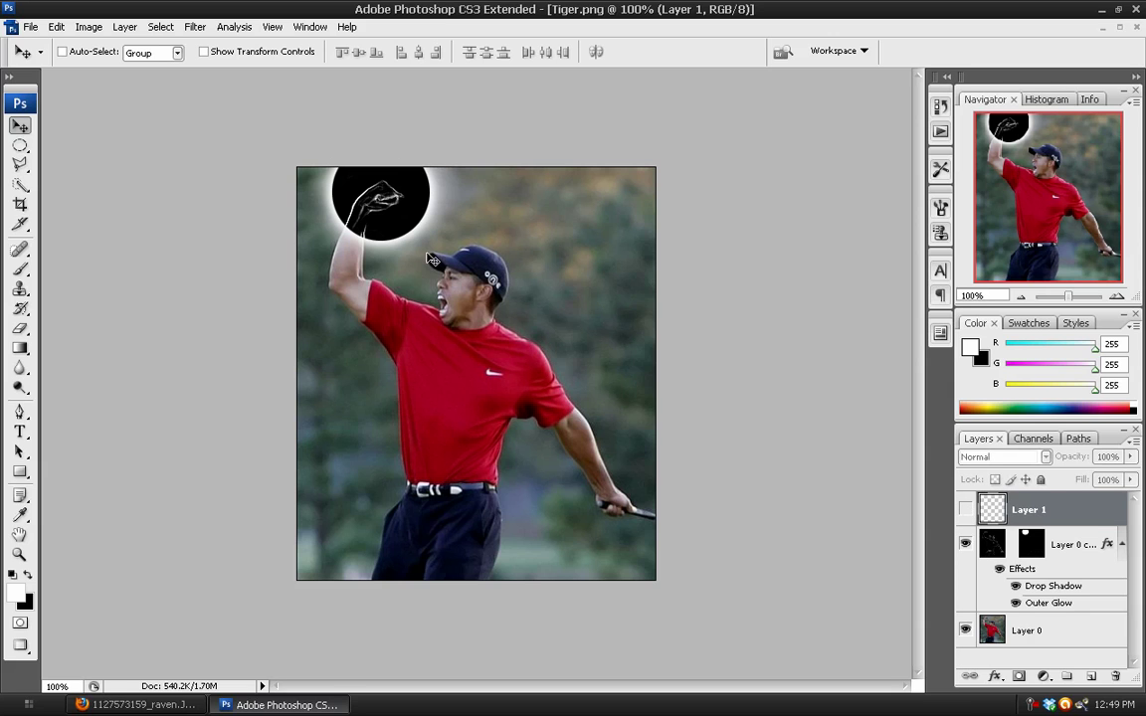
{"action": "left_click", "coordinate": [965, 509]}
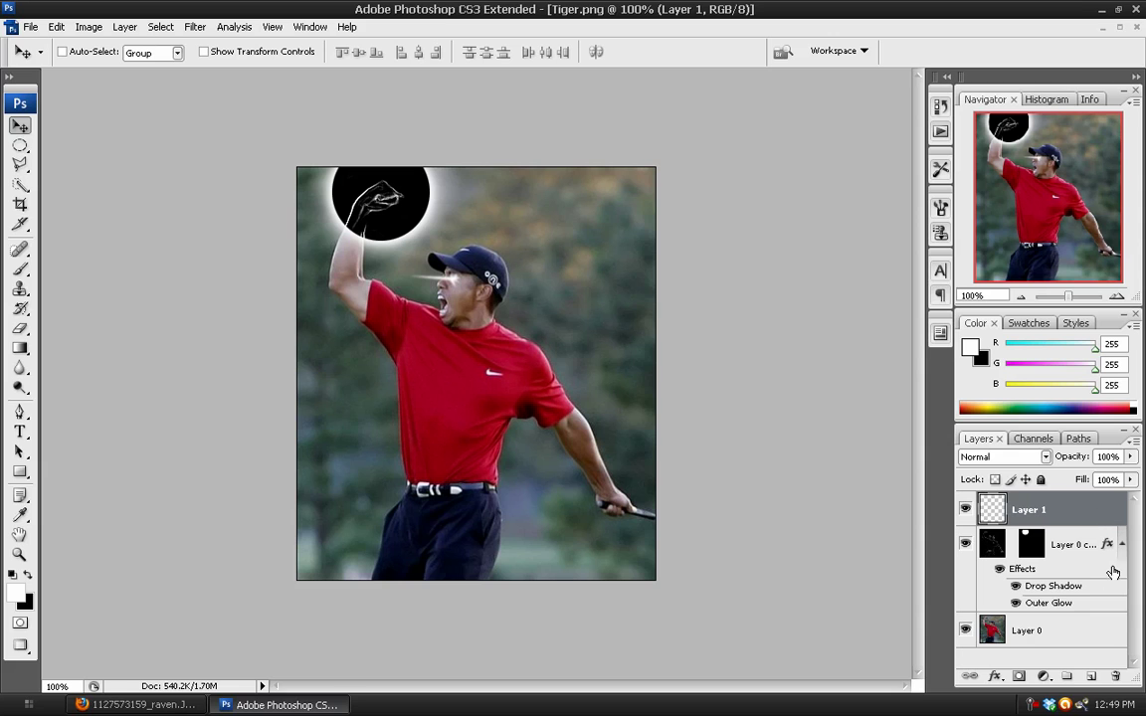
Step: Copy the edge layer's effects to the eye starburst layer and toggle the copied drop shadow to compare
{"action": "left_click_drag", "start_coordinate": [1108, 547], "coordinate": [1079, 511]}
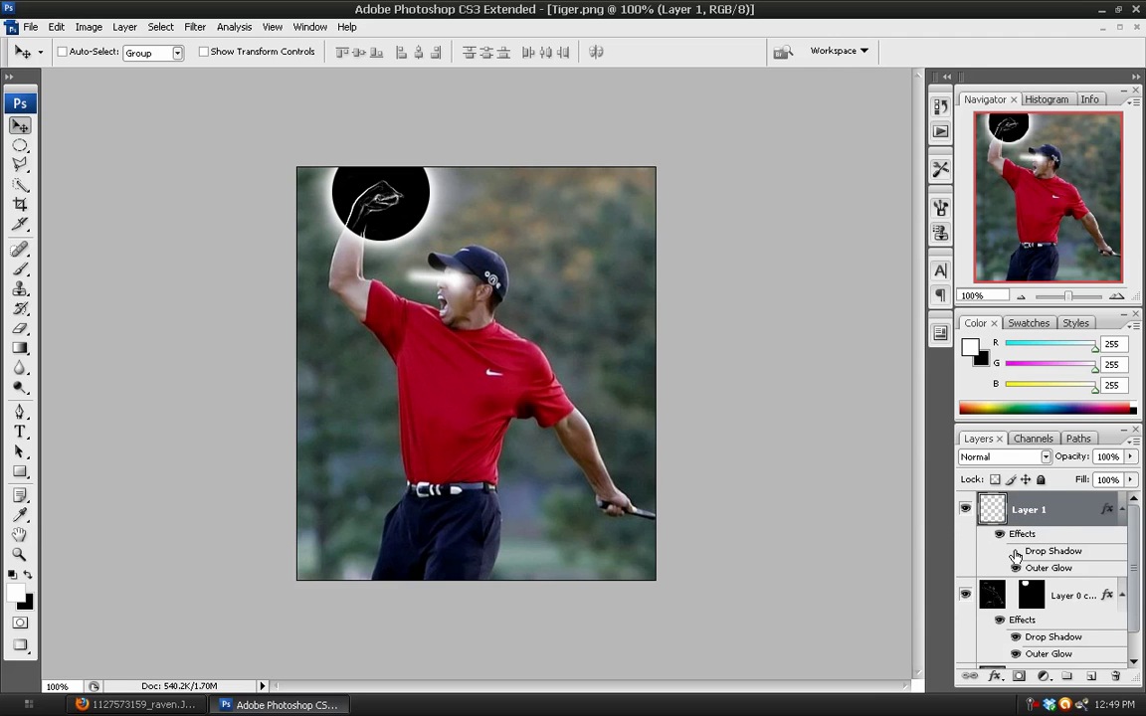
{"action": "left_click", "coordinate": [1015, 553]}
{"action": "left_click", "coordinate": [1016, 553]}
Step: Reduce the outer glow size on the eye starburst layer to under 10 px, toggling the glow to compare
{"action": "double_click", "coordinate": [1084, 512]}
{"action": "left_click_drag", "start_coordinate": [662, 113], "coordinate": [659, 146]}
{"action": "left_click", "coordinate": [527, 218]}
{"action": "left_click", "coordinate": [552, 258]}
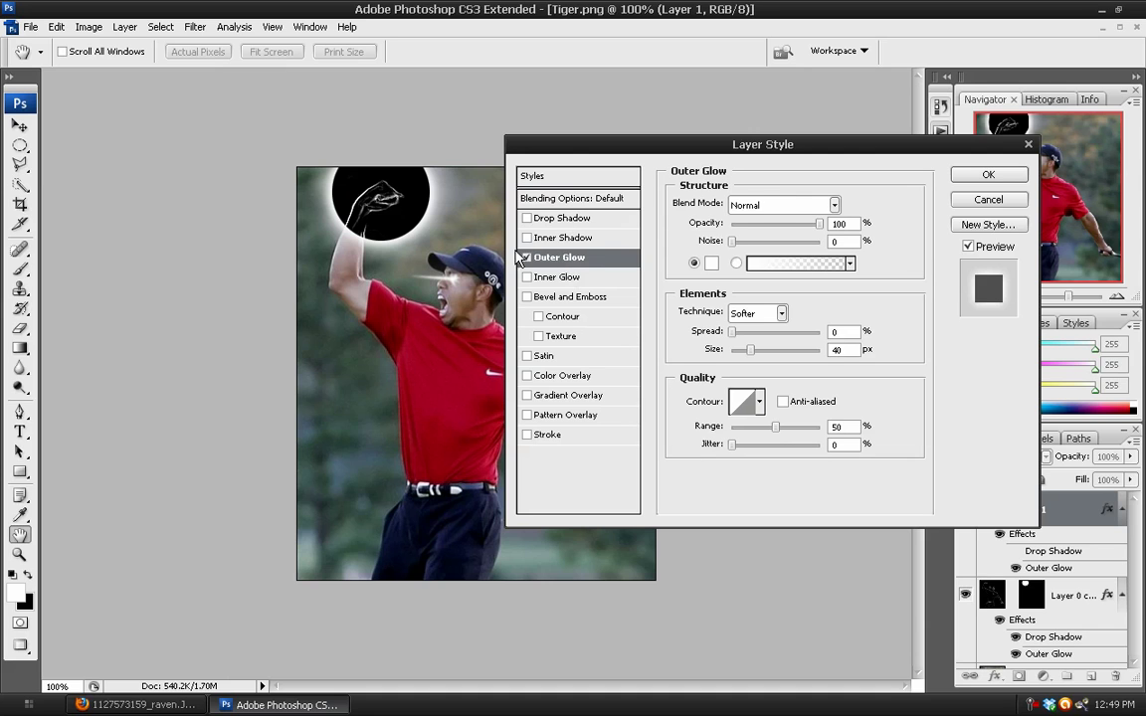
{"action": "left_click_drag", "start_coordinate": [752, 350], "coordinate": [738, 360]}
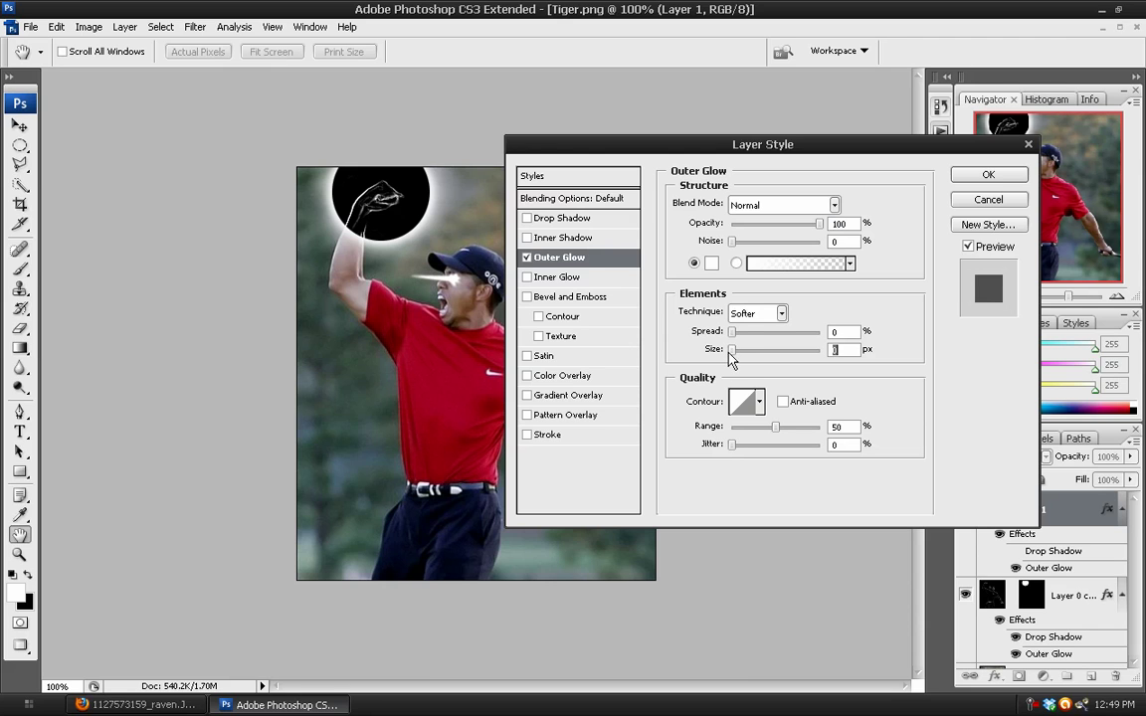
{"action": "left_click", "coordinate": [528, 257]}
{"action": "left_click", "coordinate": [527, 257]}
{"action": "left_click_drag", "start_coordinate": [735, 358], "coordinate": [742, 358]}
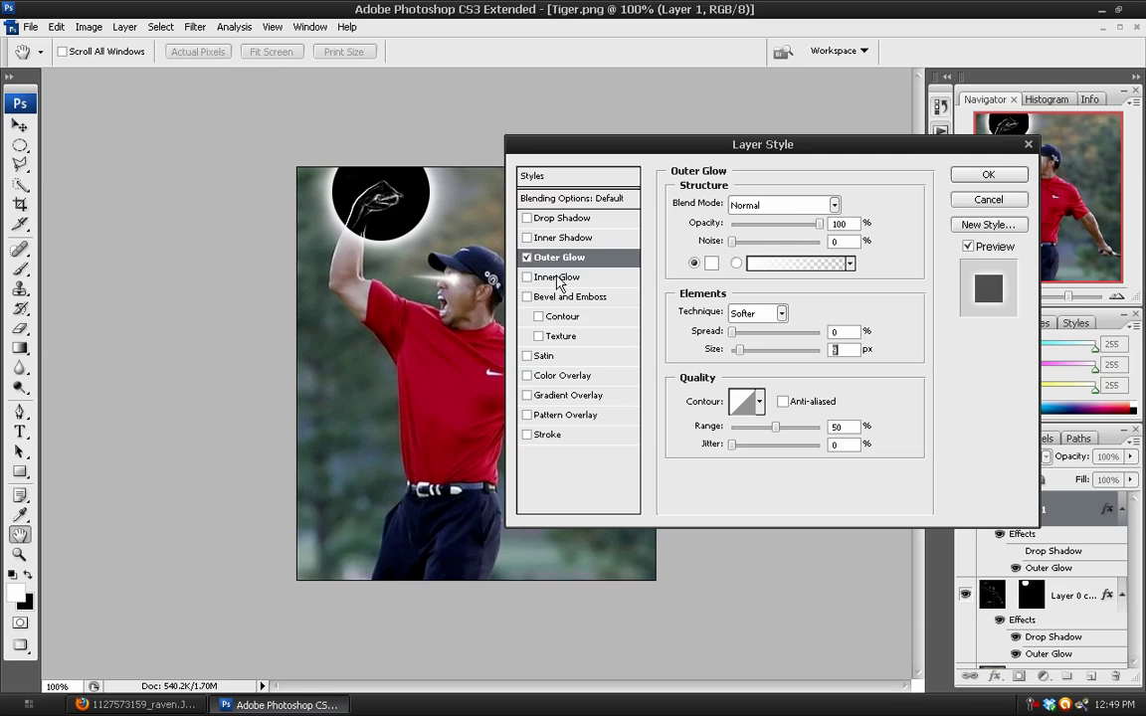
{"action": "left_click", "coordinate": [527, 258]}
{"action": "left_click", "coordinate": [527, 258]}
Step: Enable the eye starburst's drop shadow with a 2% spread and a larger size, compare it on and off, and apply the effects
{"action": "left_click", "coordinate": [547, 217]}
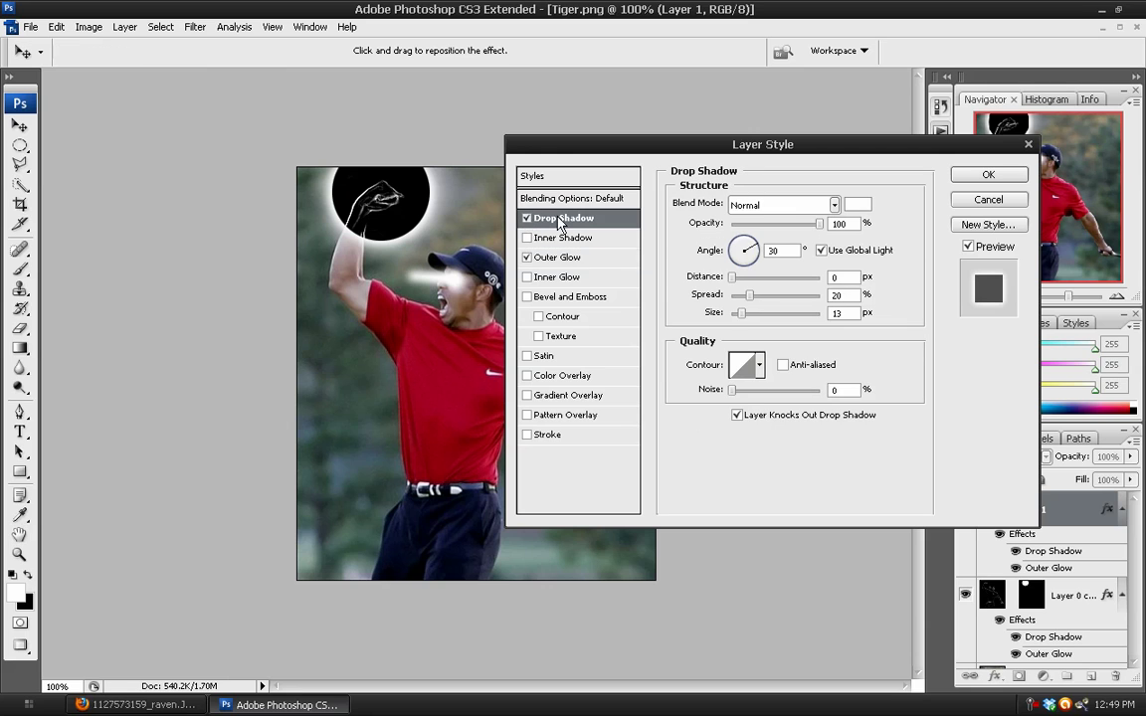
{"action": "mouse_move", "coordinate": [749, 295]}
{"action": "left_mouse_down"}
{"action": "mouse_move", "coordinate": [712, 305]}
{"action": "mouse_move", "coordinate": [734, 301]}
{"action": "mouse_move", "coordinate": [750, 316]}
{"action": "left_mouse_up"}
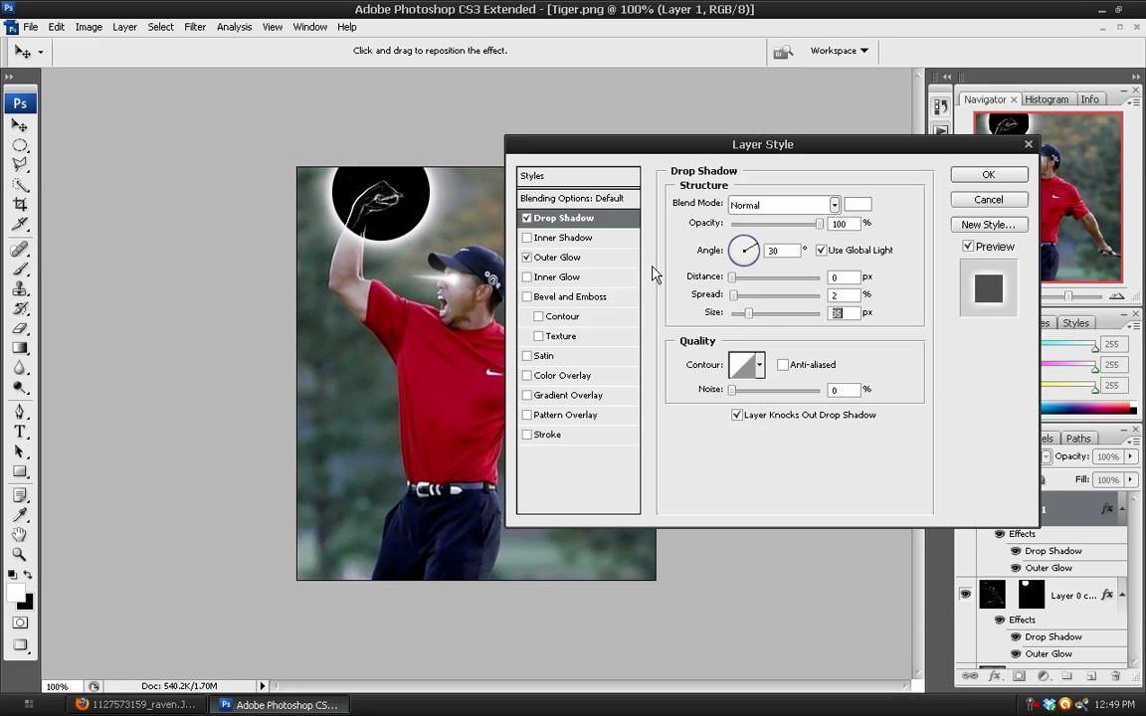
{"action": "left_click", "coordinate": [527, 218]}
{"action": "left_click", "coordinate": [527, 219]}
{"action": "left_click", "coordinate": [988, 176]}
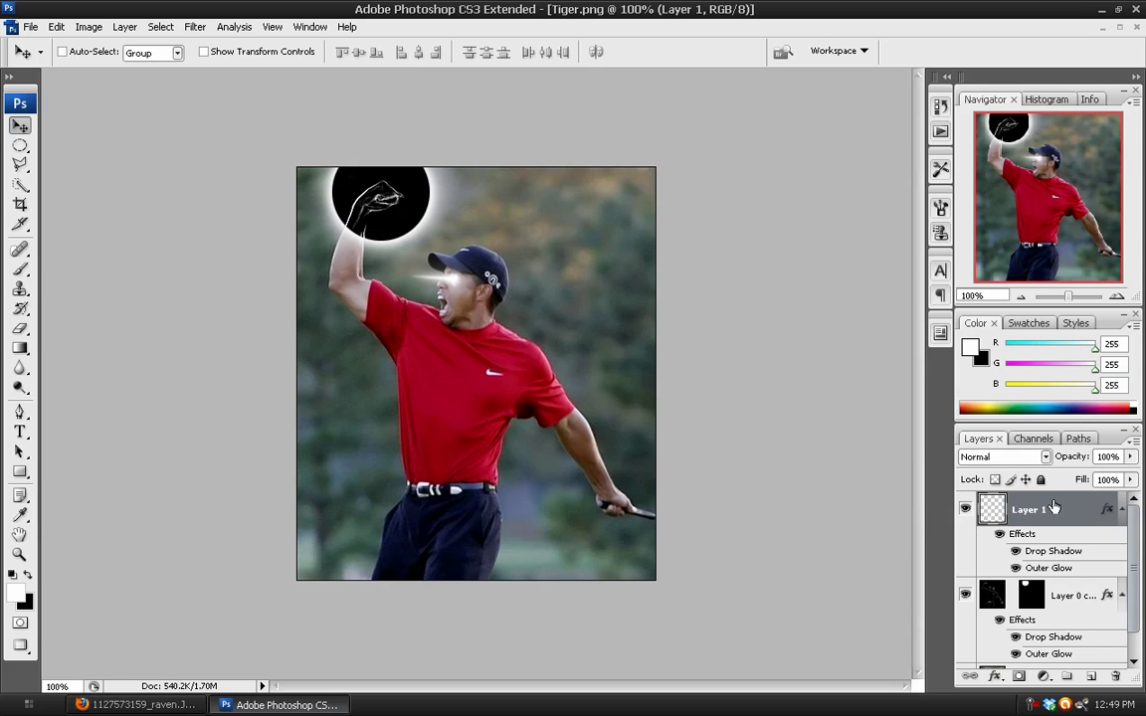
Step: Nudge the eye starburst slightly up and left over the eye, and duplicate its layer to intensify the glow
{"action": "mouse_move", "coordinate": [457, 286]}
{"action": "left_mouse_down"}
{"action": "mouse_move", "coordinate": [443, 284]}
{"action": "mouse_move", "coordinate": [452, 280]}
{"action": "left_mouse_up"}
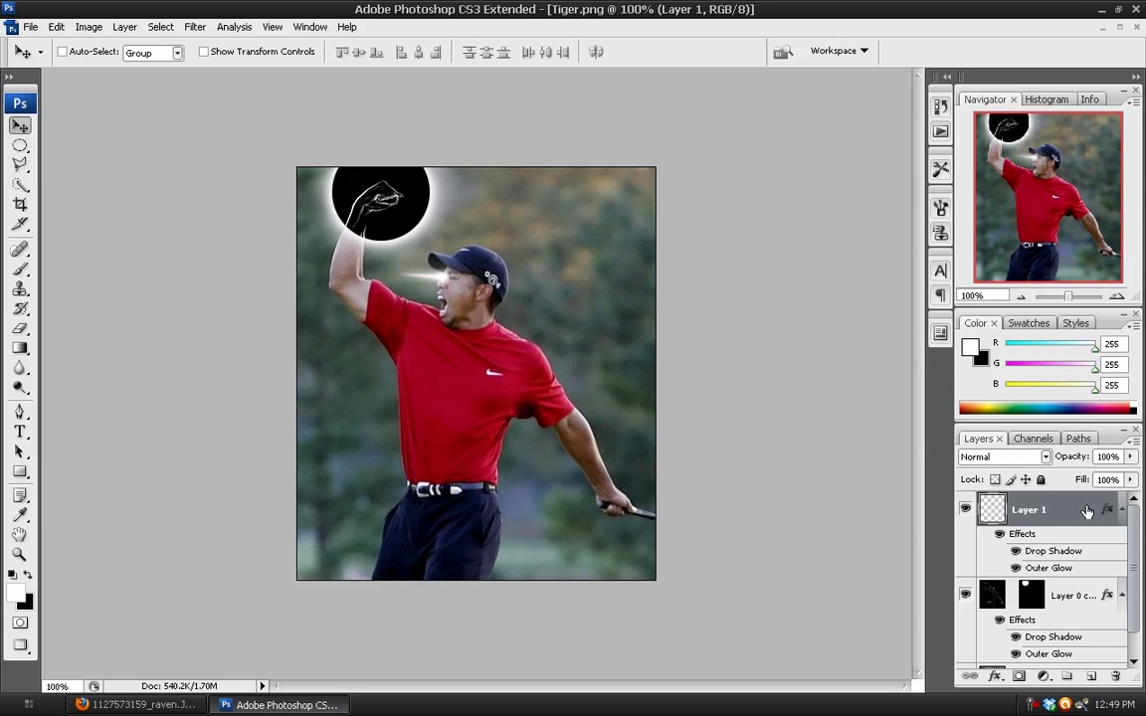
{"action": "key", "text": "ctrl+j"}
{"action": "left_click_drag", "start_coordinate": [450, 288], "coordinate": [450, 285]}
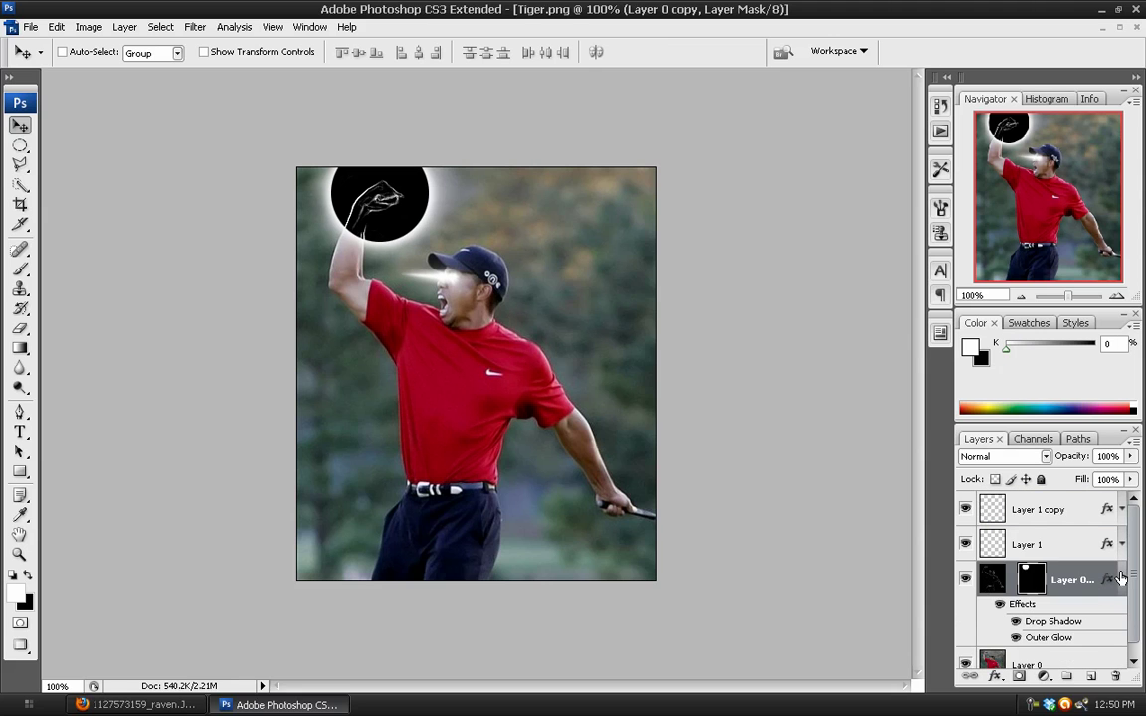
{"action": "left_click", "coordinate": [1119, 577]}
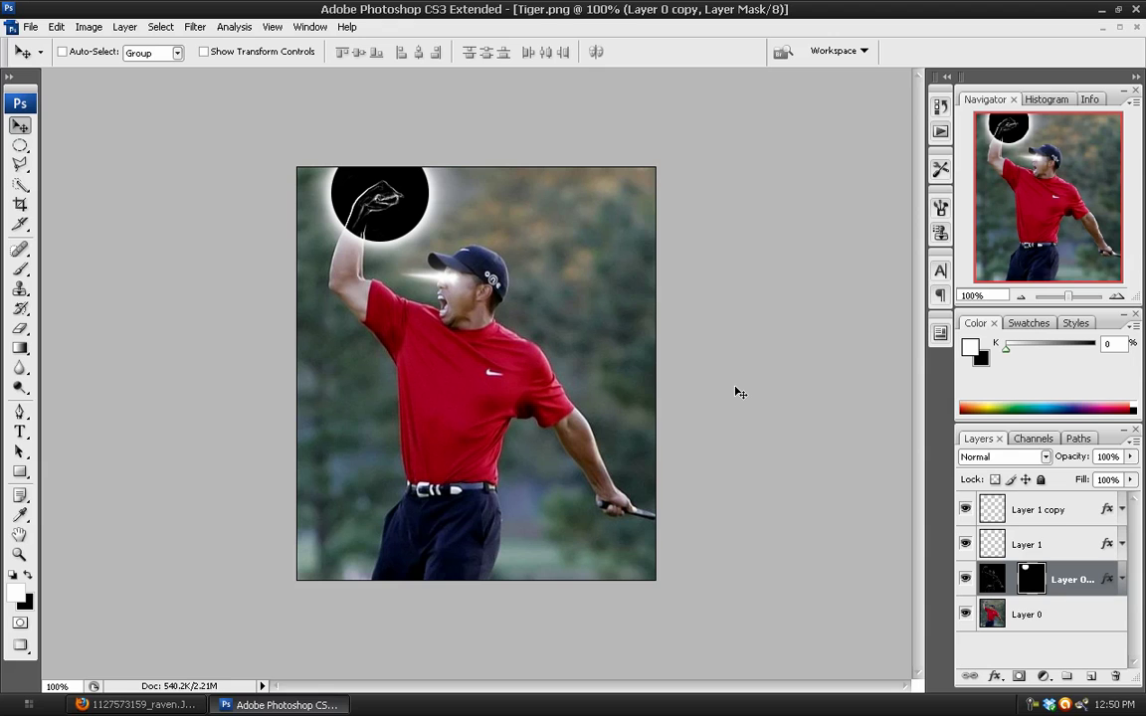